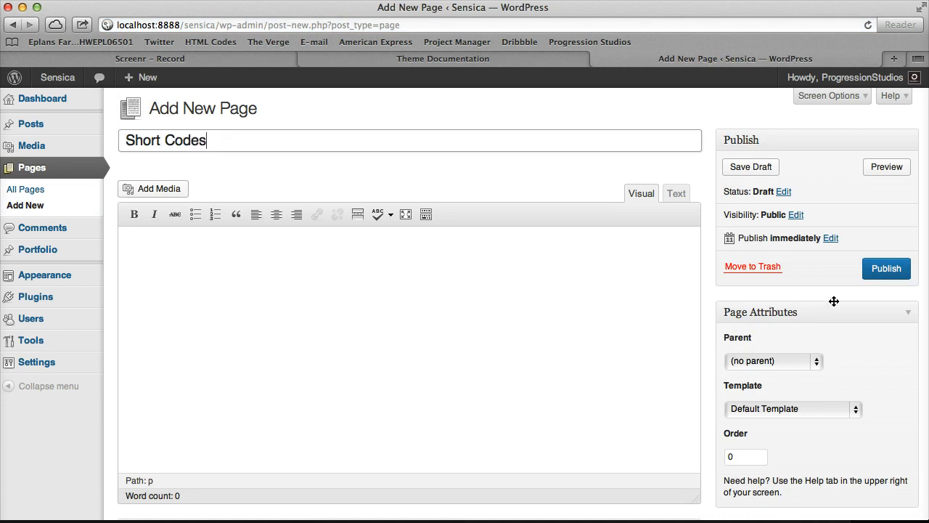
# Publish the Short Codes page and open its live view in a separate browser tab.
pyautogui.click(886, 268)
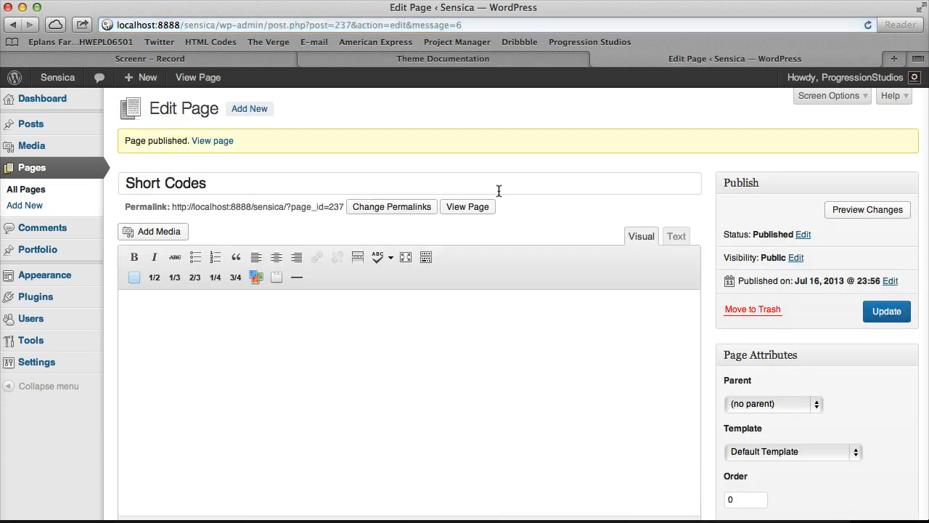
pyautogui.rightClick(471, 206)
pyautogui.click(541, 222)
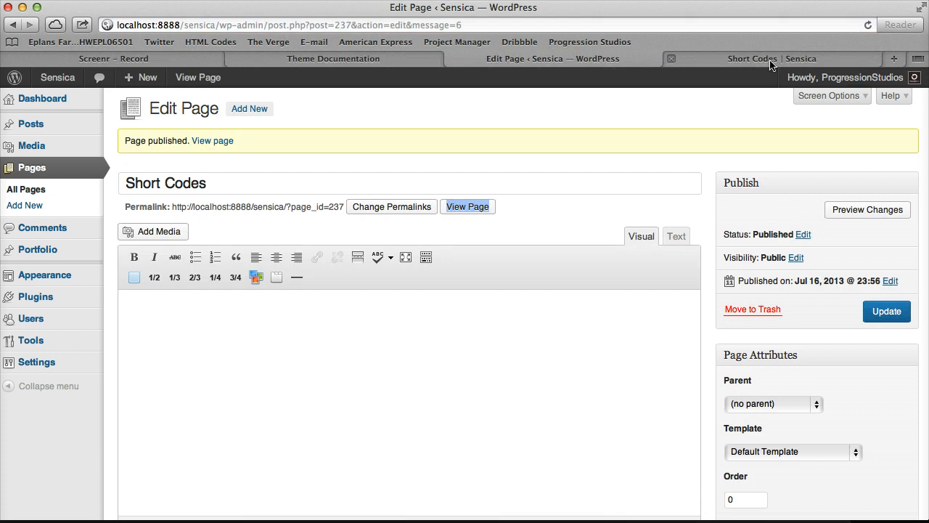
pyautogui.click(772, 64)
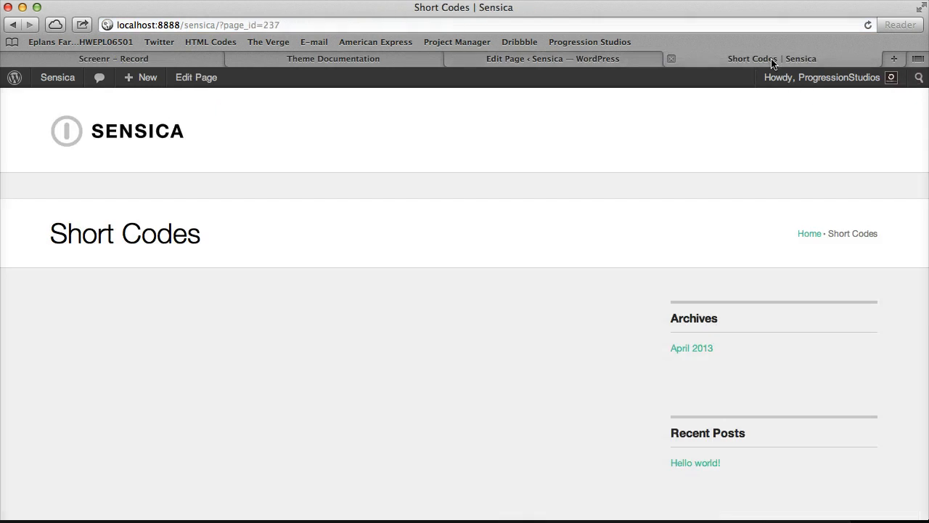
# Insert a button shortcode with its default attributes into the body of the Short Codes page.
pyautogui.click(581, 64)
pyautogui.click(413, 361)
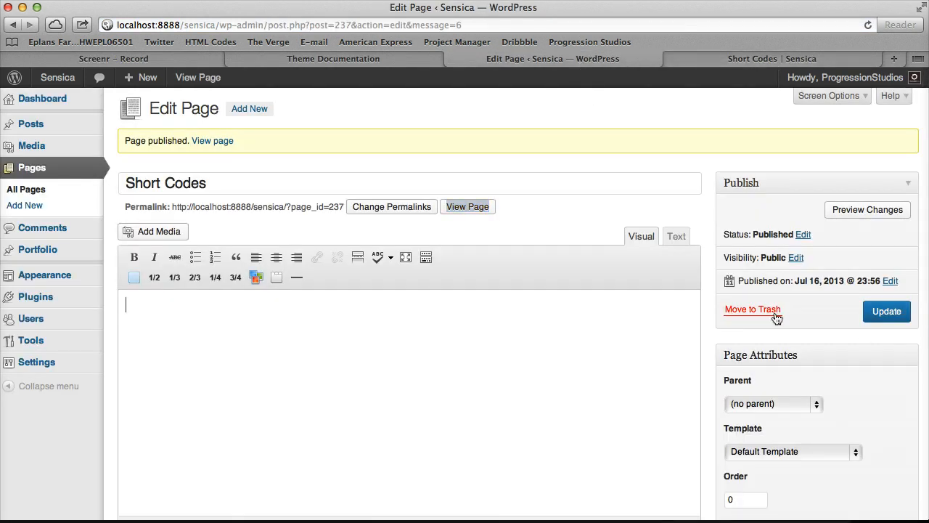
pyautogui.click(134, 280)
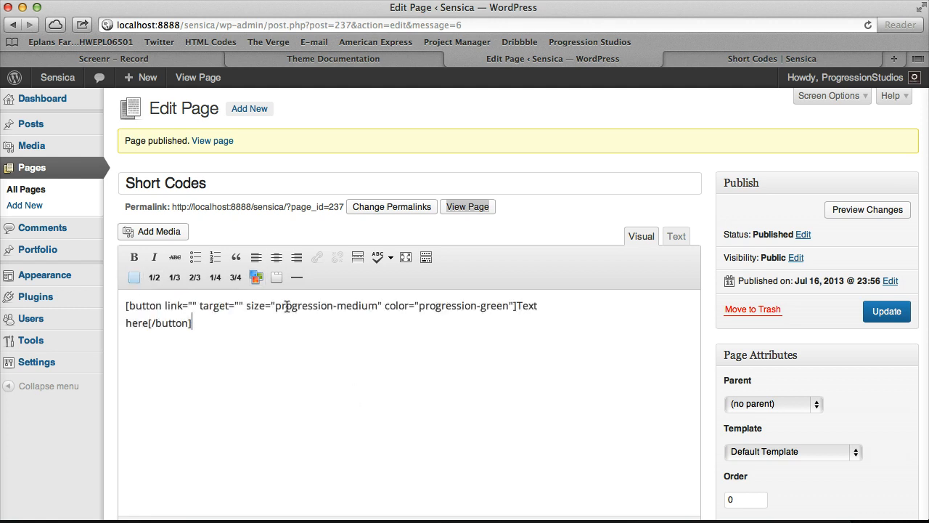
pyautogui.moveTo(125, 305); pyautogui.dragTo(417, 347)
pyautogui.click(417, 347)
# Update the page and reload its live view to check the inserted button.
pyautogui.click(885, 312)
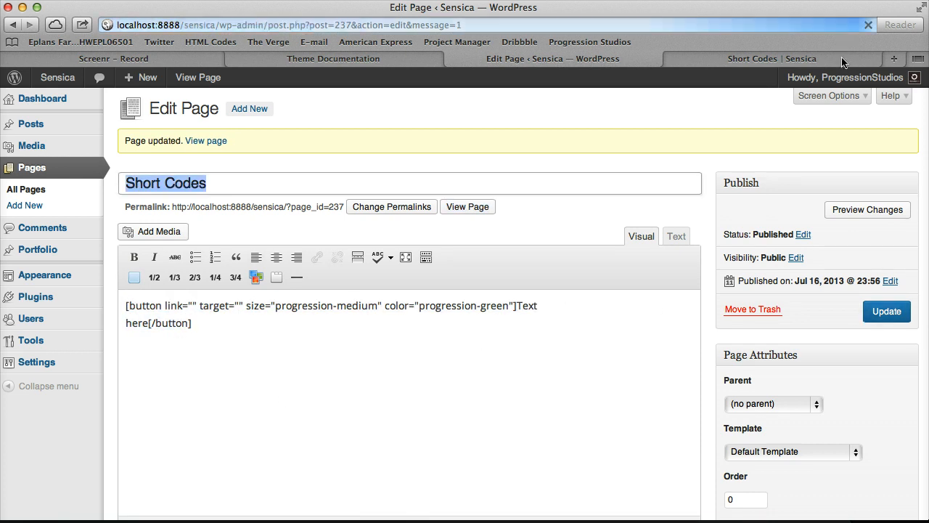
pyautogui.click(772, 58)
pyautogui.click(869, 26)
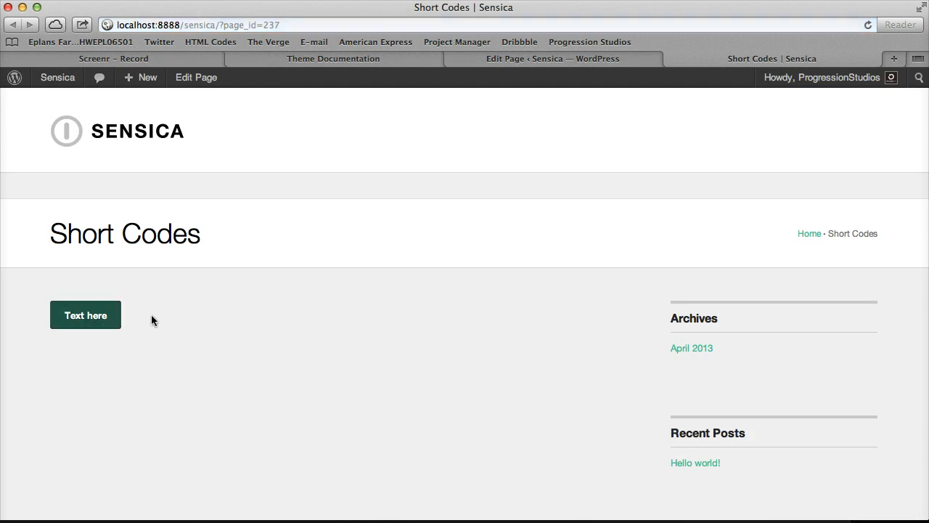
pyautogui.click(566, 57)
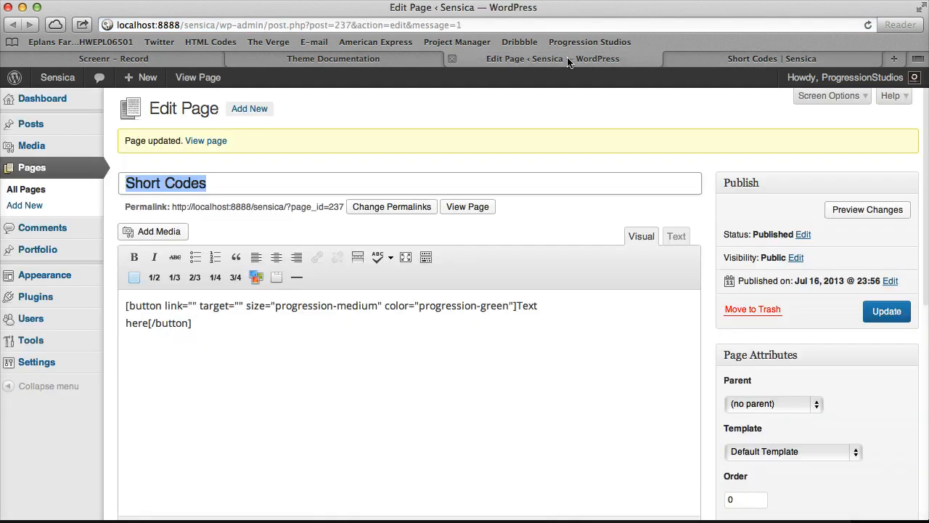
pyautogui.click(192, 305)
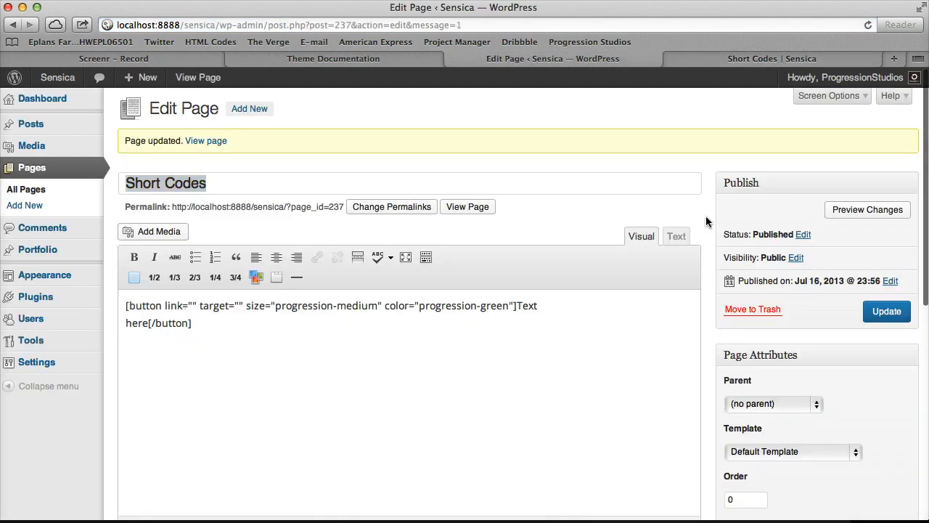
pyautogui.write('http://')
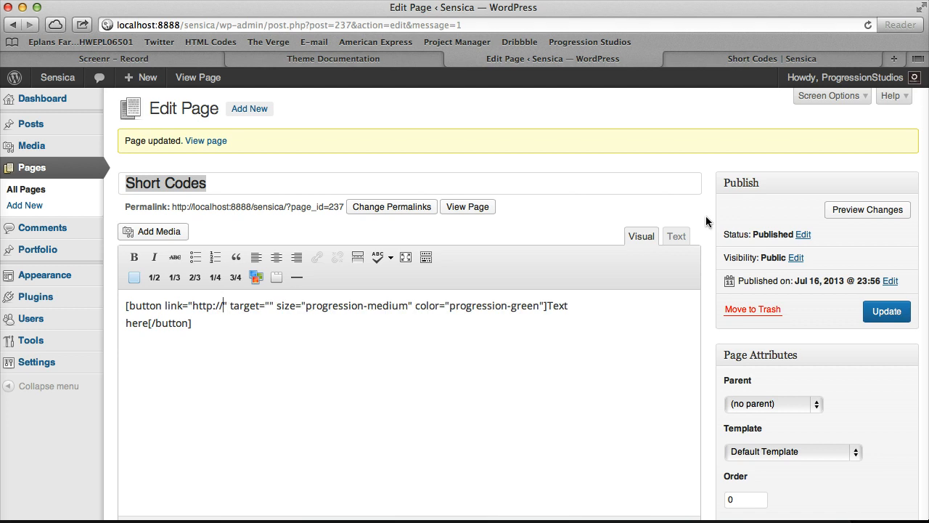
pyautogui.write('google.com')
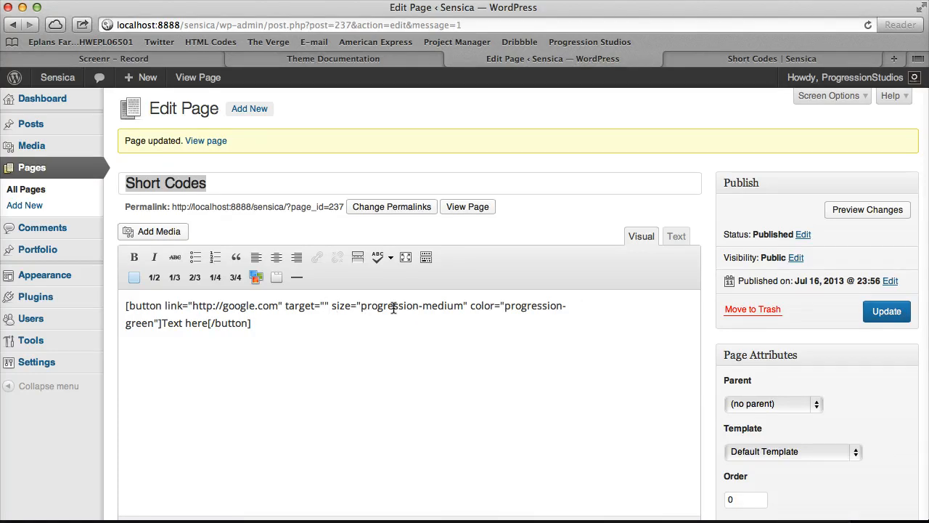
# Replace the button shortcode's placeholder text with "Learn more".
pyautogui.doubleClick(439, 305)
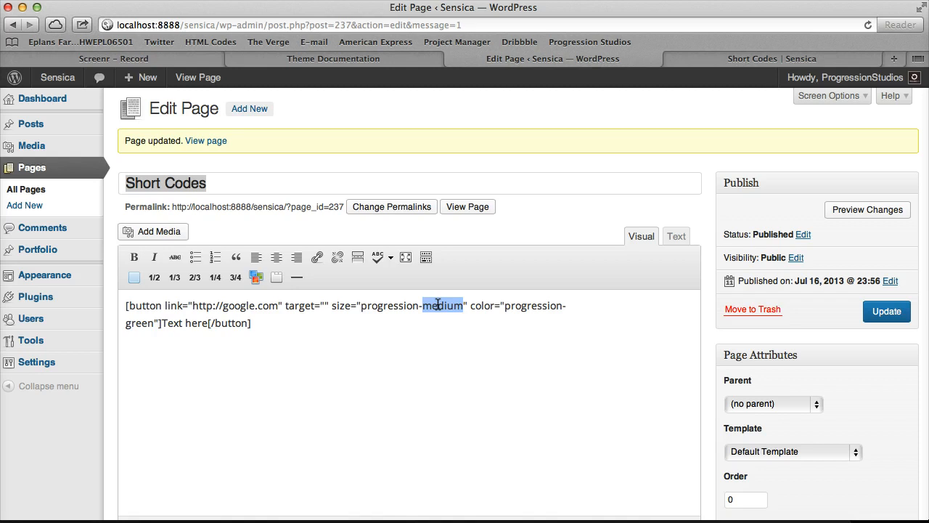
pyautogui.doubleClick(152, 324)
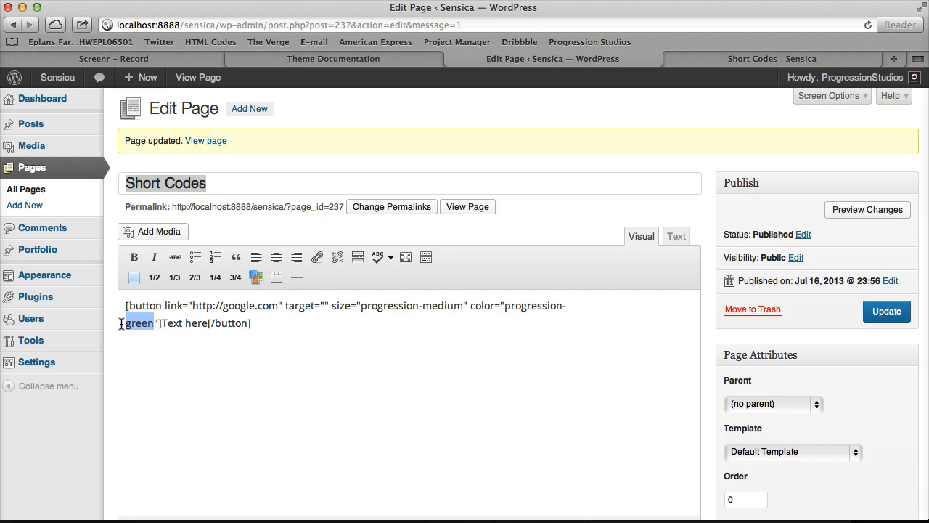
pyautogui.doubleClick(172, 323)
pyautogui.keyDown('shift'); pyautogui.click(199, 323); pyautogui.keyUp('shift')
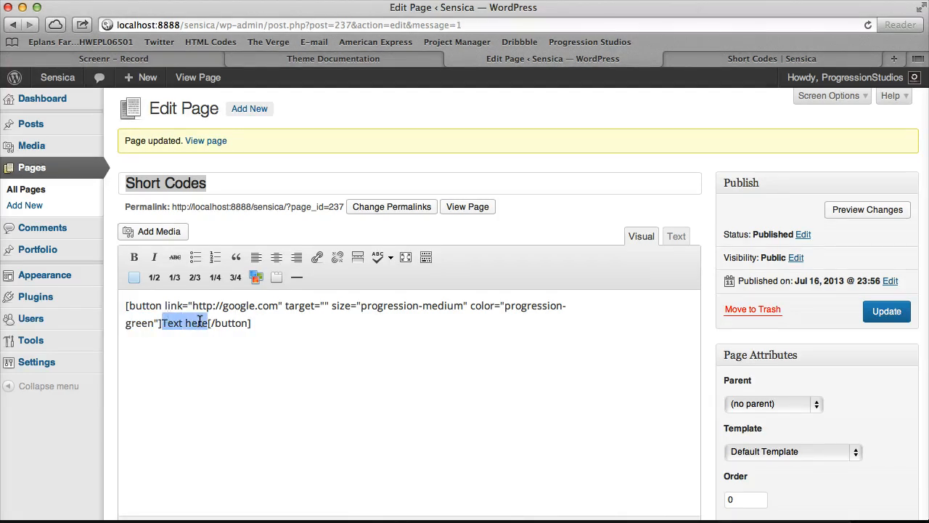
pyautogui.write('K')
pyautogui.press('BackSpace')
pyautogui.write('Learn more')
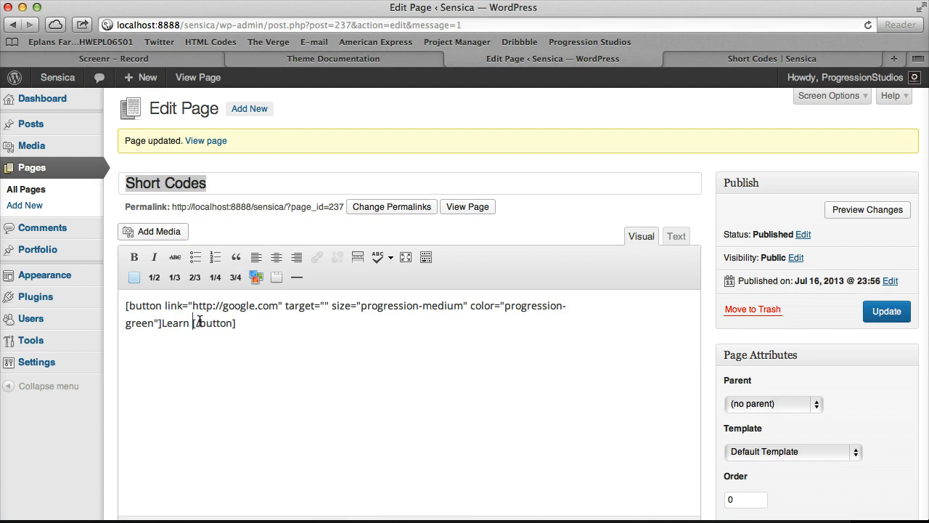
# Update the page, test the button's link on the reloaded live page, and return to that page.
pyautogui.click(875, 312)
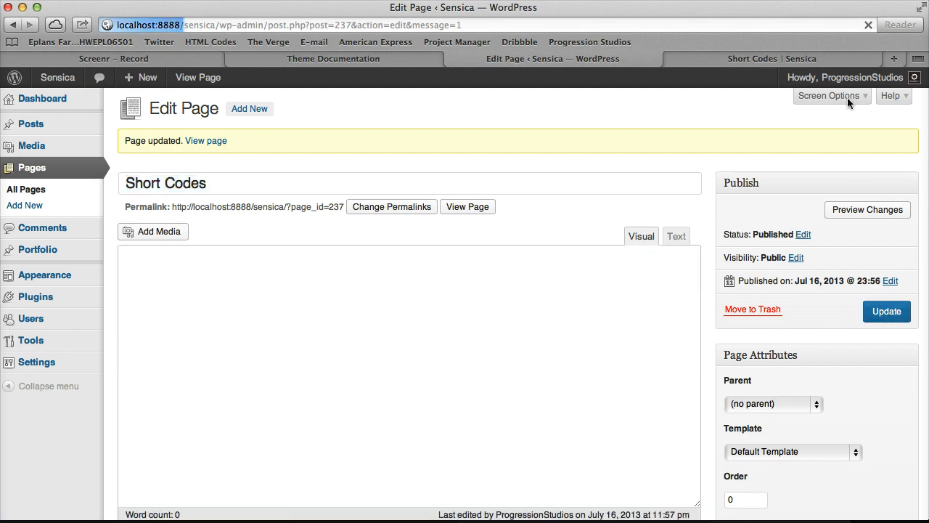
pyautogui.click(845, 59)
pyautogui.click(867, 26)
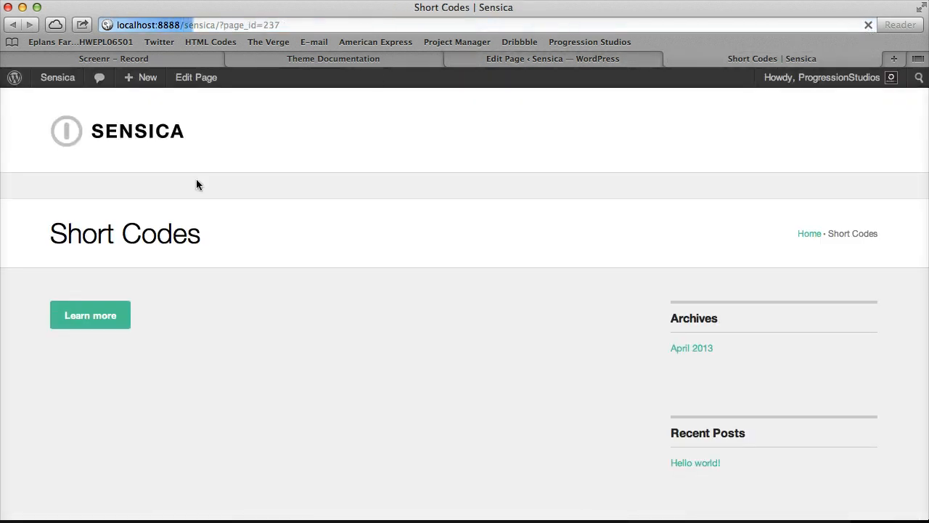
pyautogui.click(93, 325)
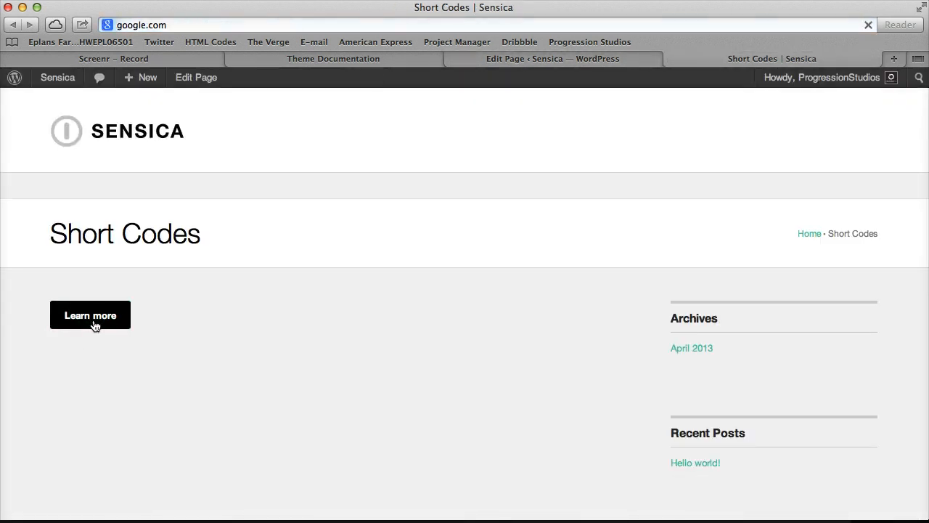
pyautogui.click(12, 26)
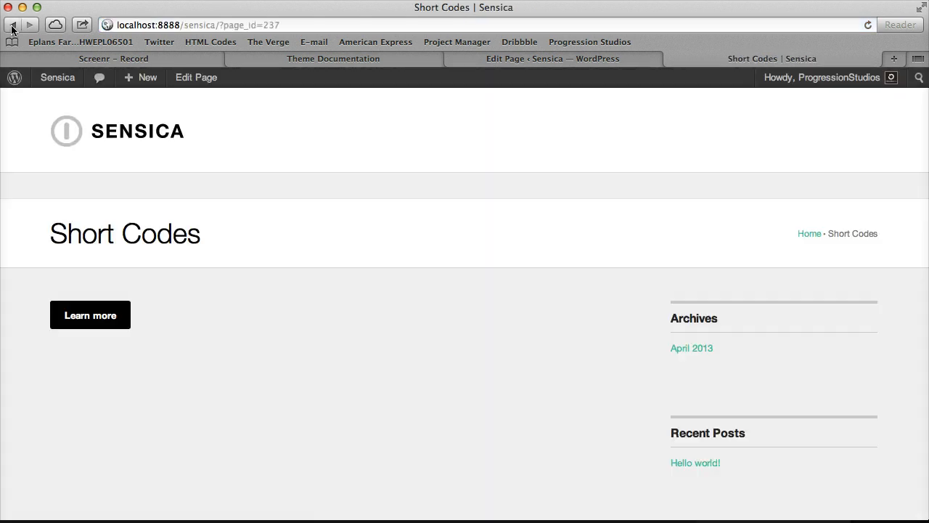
# Delete the entire button shortcode from the body of the Short Codes page.
pyautogui.click(624, 59)
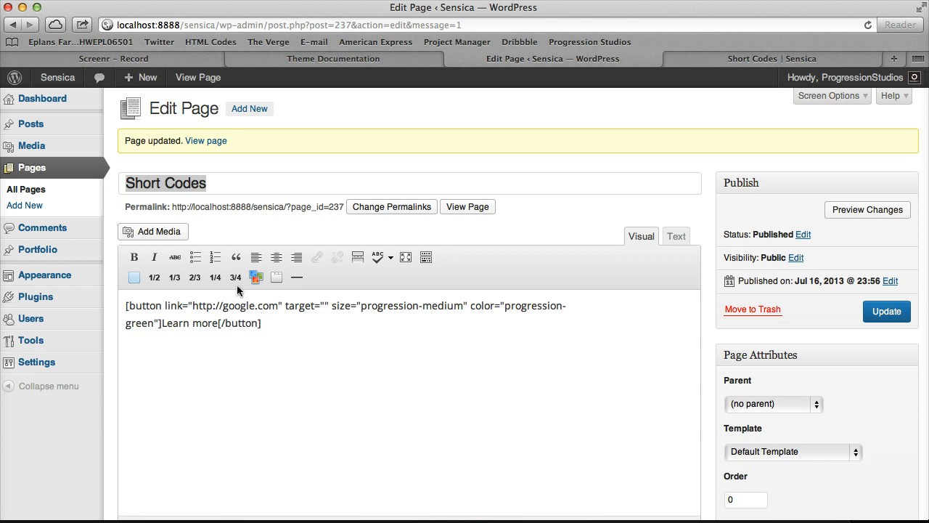
pyautogui.moveTo(275, 320); pyautogui.dragTo(78, 302)
pyautogui.press('BackSpace')
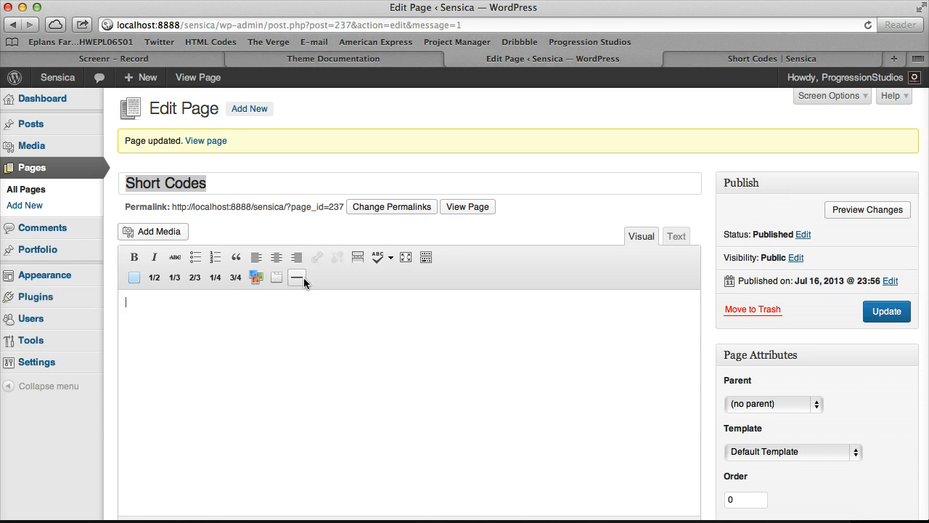
# Insert a toggle shortcode in the page body and set its status to progression_open.
pyautogui.click(257, 277)
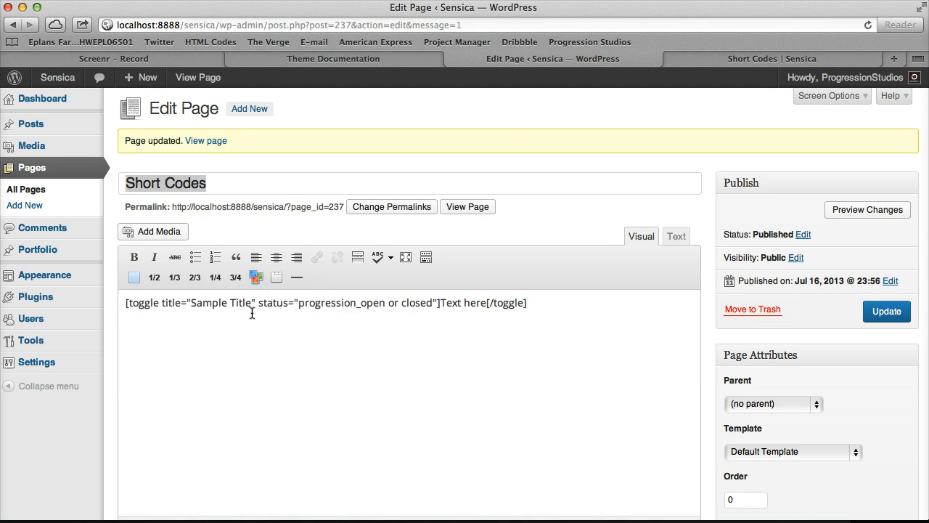
pyautogui.moveTo(193, 302); pyautogui.dragTo(421, 305)
pyautogui.click(424, 305)
pyautogui.doubleClick(424, 305)
pyautogui.press('BackSpace')
pyautogui.press('BackSpace')
pyautogui.press('BackSpace')
pyautogui.press('BackSpace')
pyautogui.press('BackSpace')
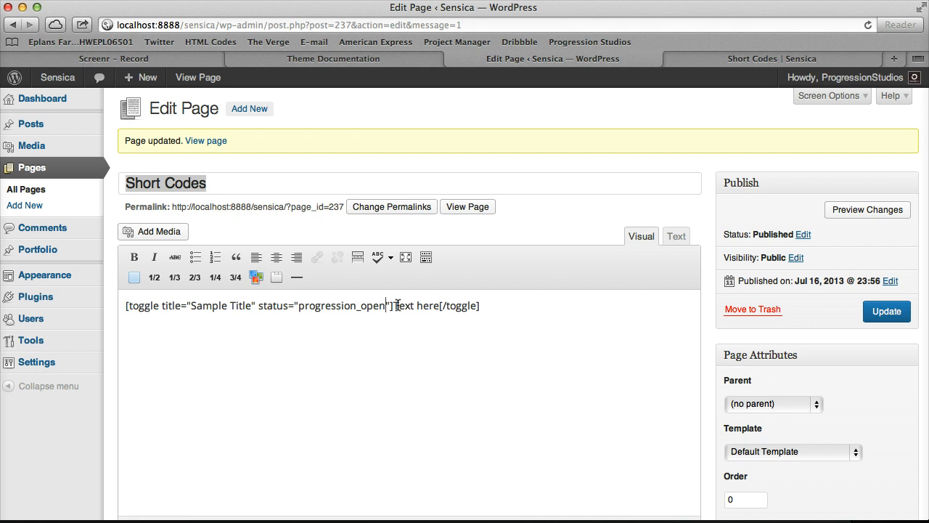
# Update the page and test collapsing and expanding the Sample Title toggle on the reloaded live page.
pyautogui.click(879, 312)
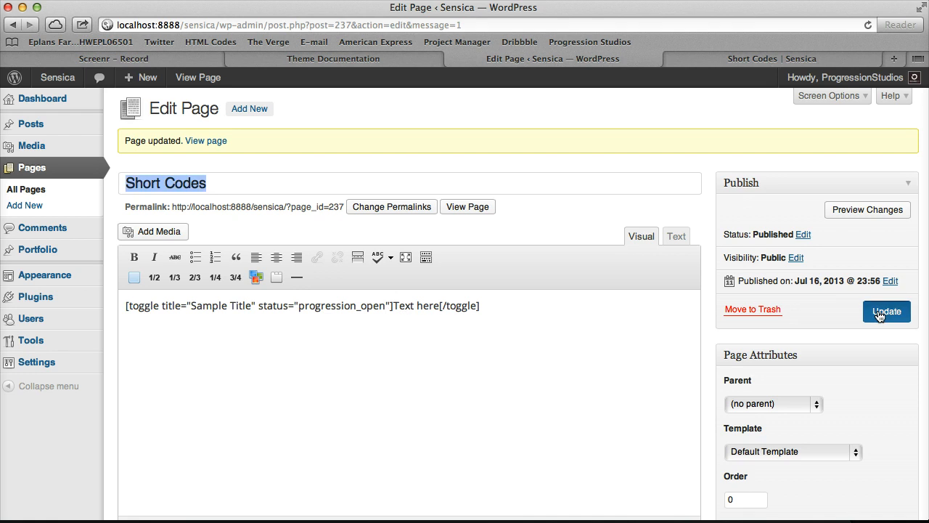
pyautogui.click(670, 58)
pyautogui.click(869, 25)
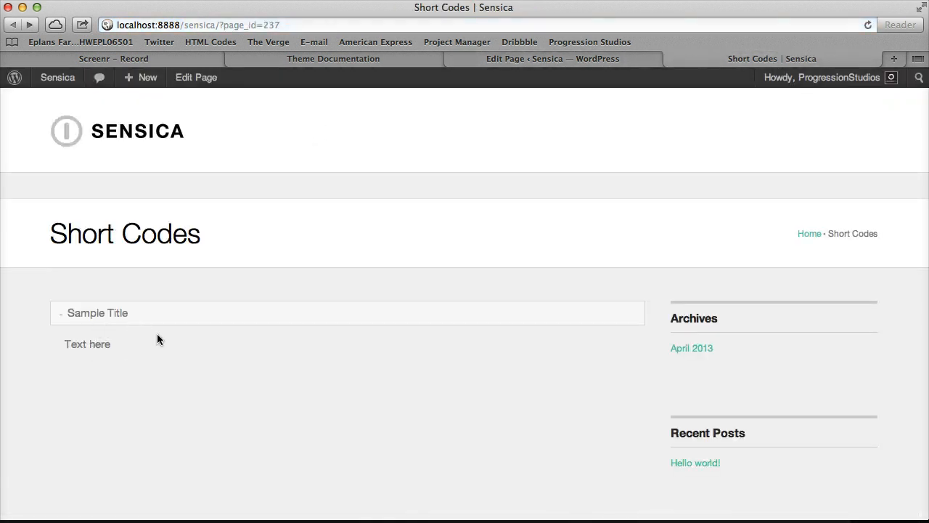
pyautogui.click(187, 315)
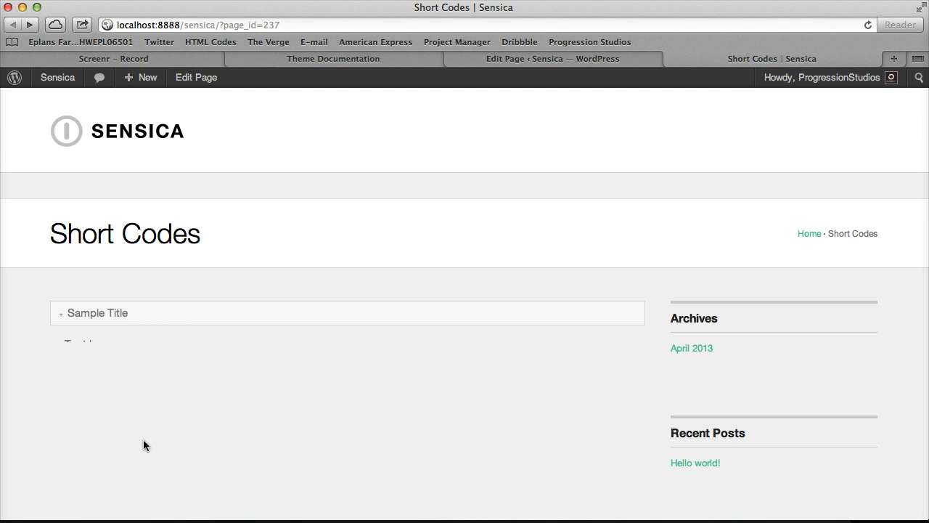
pyautogui.click(191, 317)
pyautogui.click(188, 319)
# Add a second toggle shortcode below the first one in the page body, with its status set to closed.
pyautogui.click(552, 59)
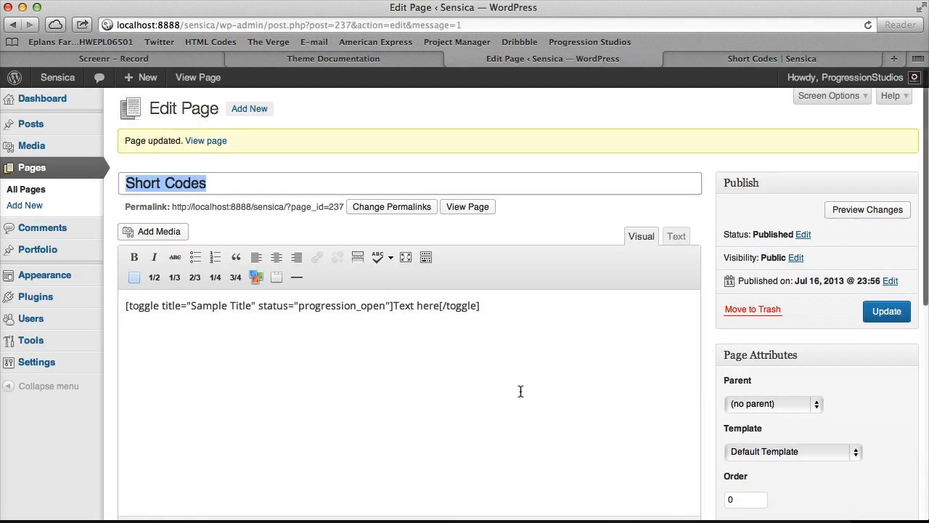
pyautogui.press('Return')
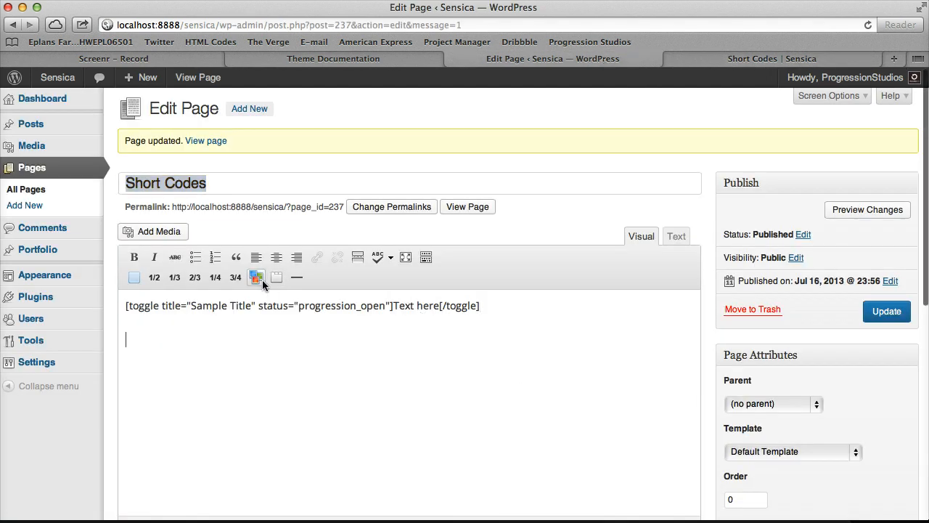
pyautogui.write('[toggle title="Sample Title" status="progression_open or closed"]Text here[/toggle]')
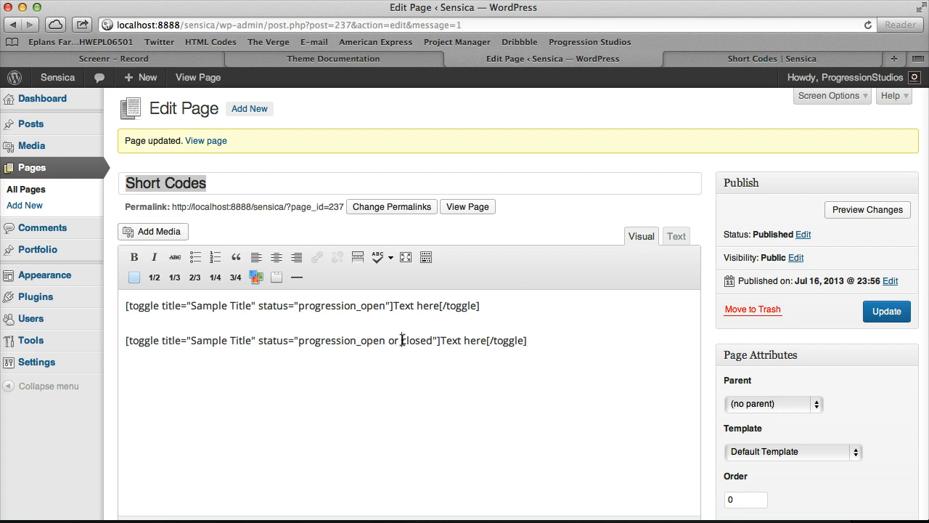
pyautogui.moveTo(402, 340); pyautogui.dragTo(298, 339)
pyautogui.press('BackSpace')
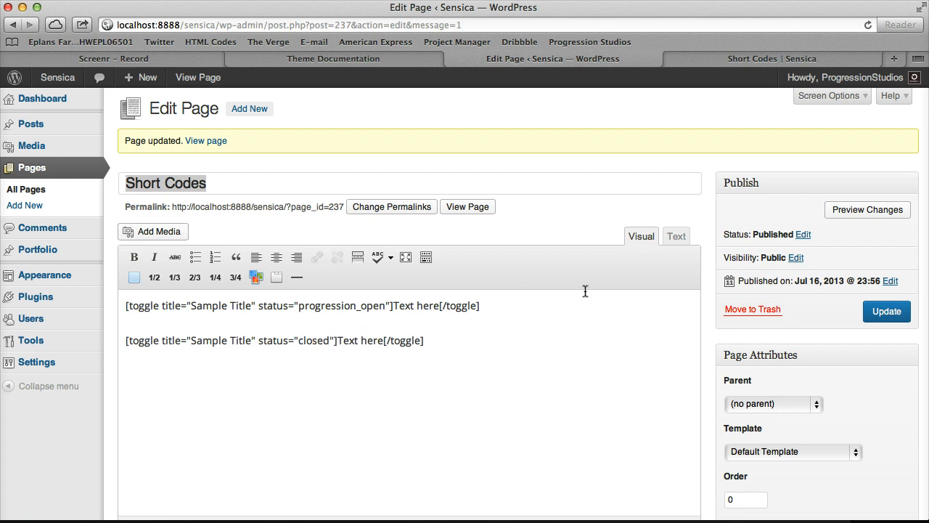
# Update the page and test the second Sample Title toggle on the reloaded live page.
pyautogui.click(889, 313)
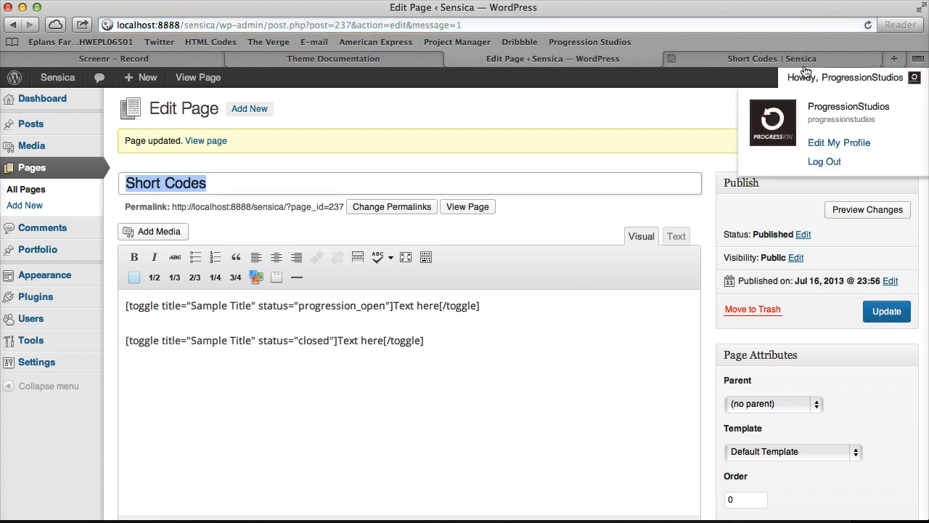
pyautogui.click(798, 60)
pyautogui.click(867, 25)
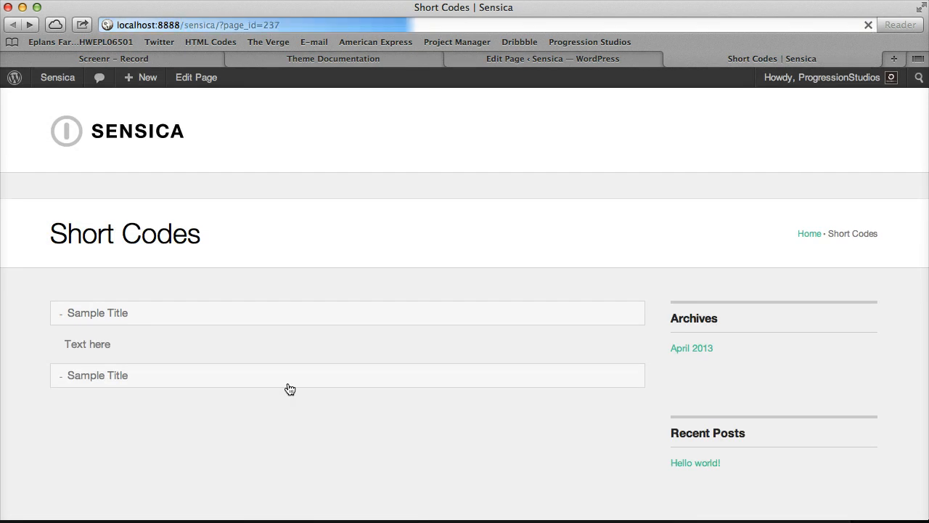
pyautogui.click(228, 384)
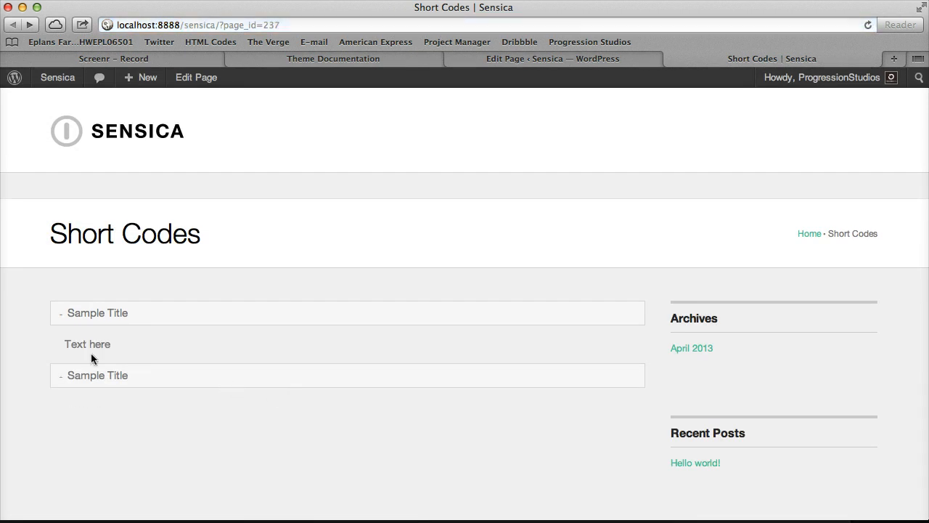
# Clear both toggle shortcodes from the body of the Short Codes page in the editor.
pyautogui.click(631, 59)
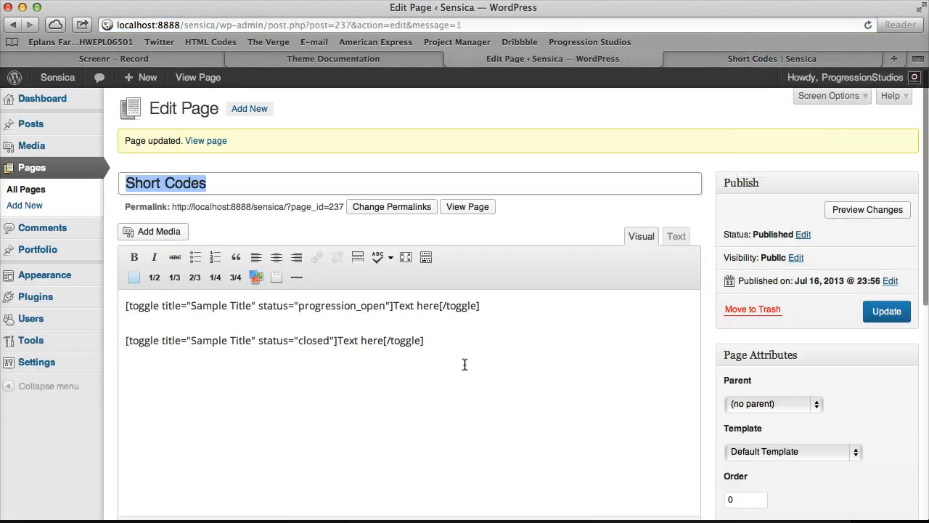
pyautogui.press('super+a')
pyautogui.press('BackSpace')
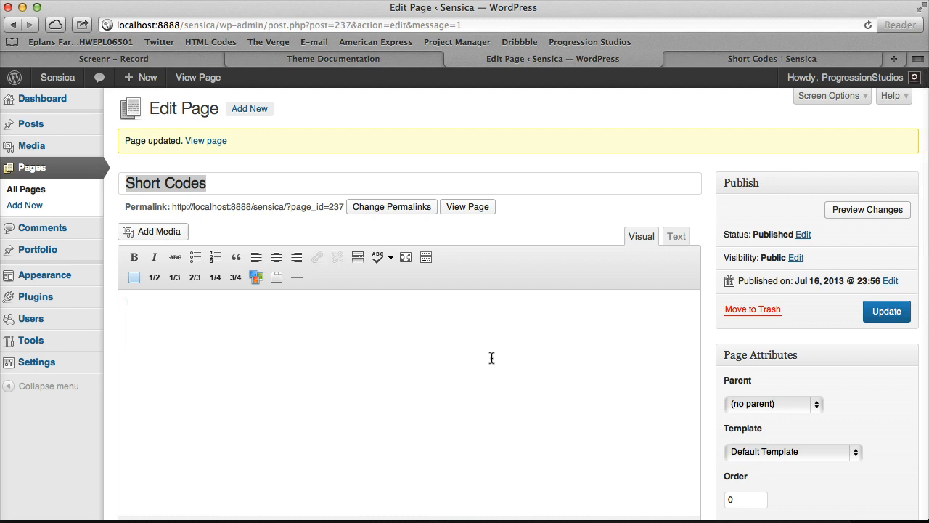
# Insert the tab group shortcode in the empty page body and publish the update to the reloaded live page.
pyautogui.click(275, 278)
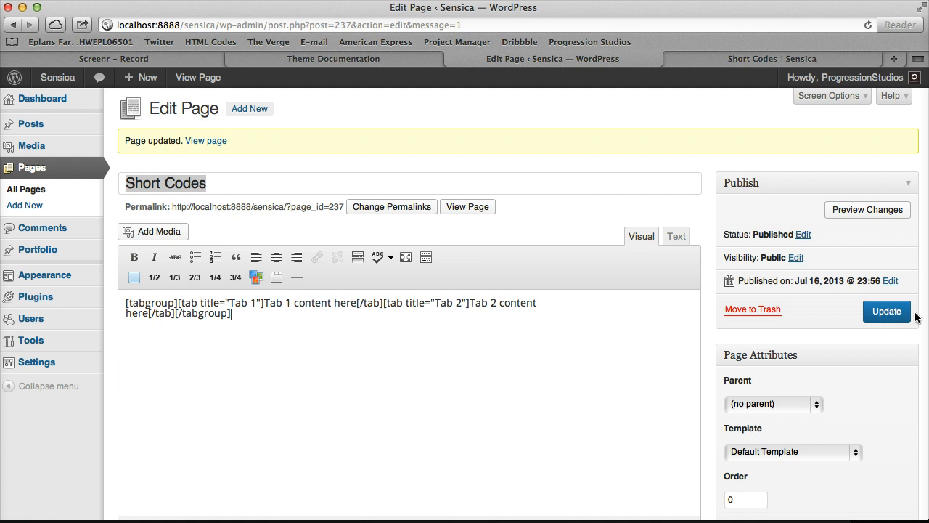
pyautogui.click(889, 312)
pyautogui.click(821, 59)
pyautogui.press('super+r')
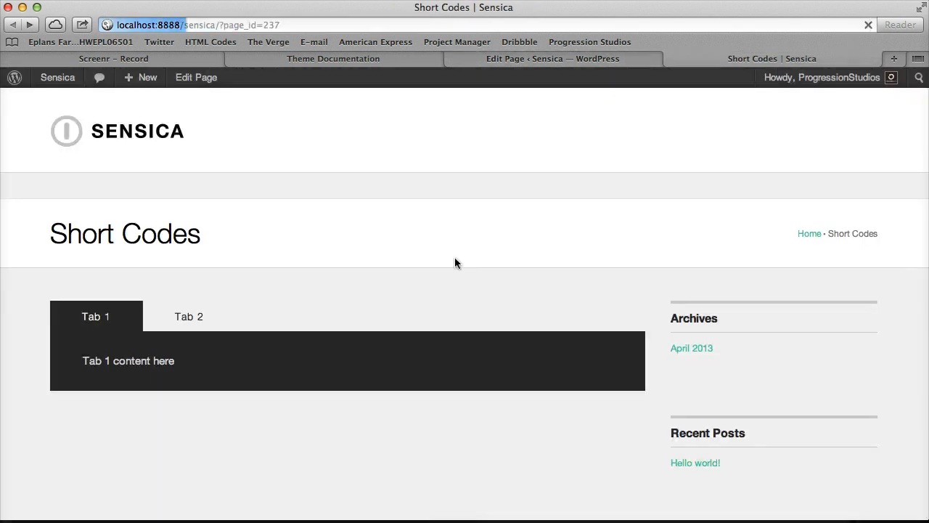
# Test switching back and forth between Tab 1 and Tab 2 on the live page.
pyautogui.click(213, 312)
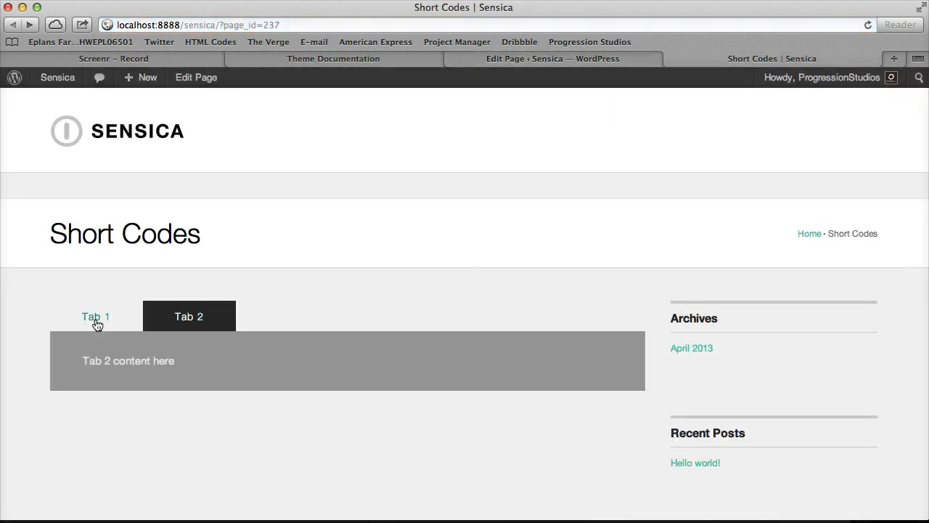
pyautogui.click(94, 319)
pyautogui.click(202, 323)
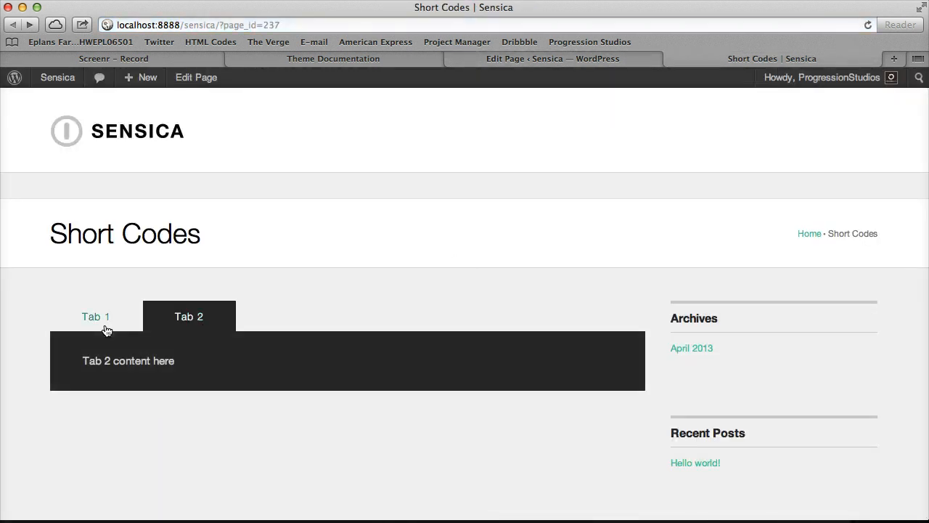
pyautogui.click(106, 325)
# Duplicate the Tab 2 shortcode just before the closing tabgroup tag in the page editor.
pyautogui.click(653, 58)
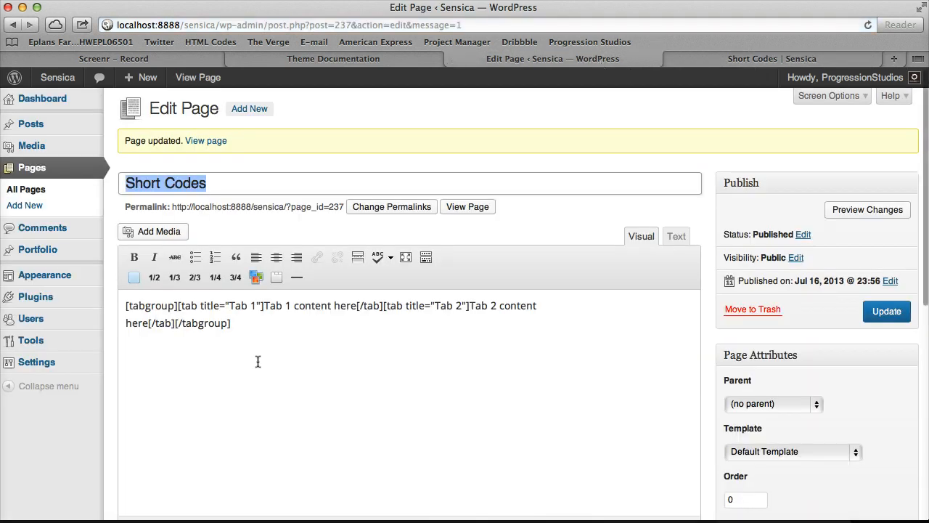
pyautogui.moveTo(175, 322); pyautogui.dragTo(383, 303)
pyautogui.hotkey('ctrl', 'c')
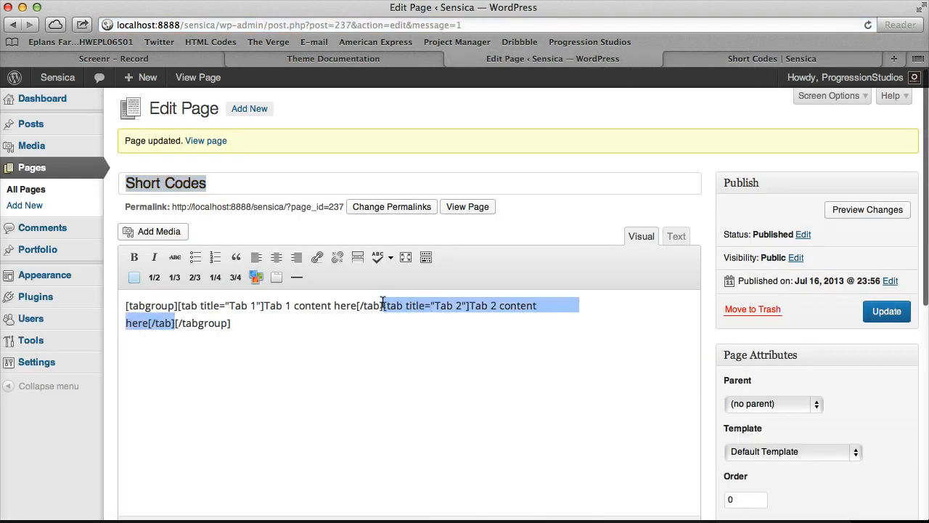
pyautogui.click(175, 323)
pyautogui.hotkey('ctrl', 'v')
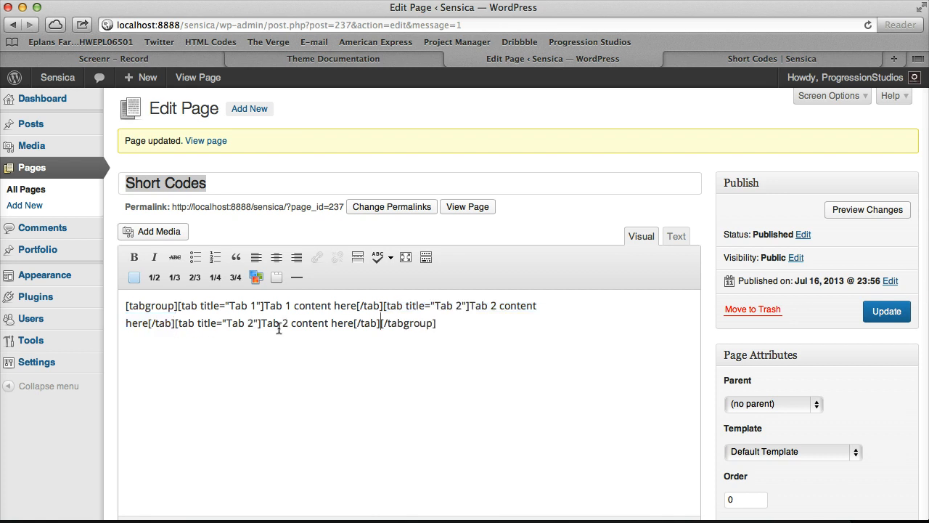
# Set the duplicated tab's title to "Tab 3" and its text to "Tab 3 content here".
pyautogui.doubleClick(252, 323)
pyautogui.write('3')
pyautogui.doubleClick(286, 323)
pyautogui.write('3')
# Update the page and test Tab 3, Tab 2 and Tab 1 on the reloaded live page.
pyautogui.click(877, 311)
pyautogui.click(772, 58)
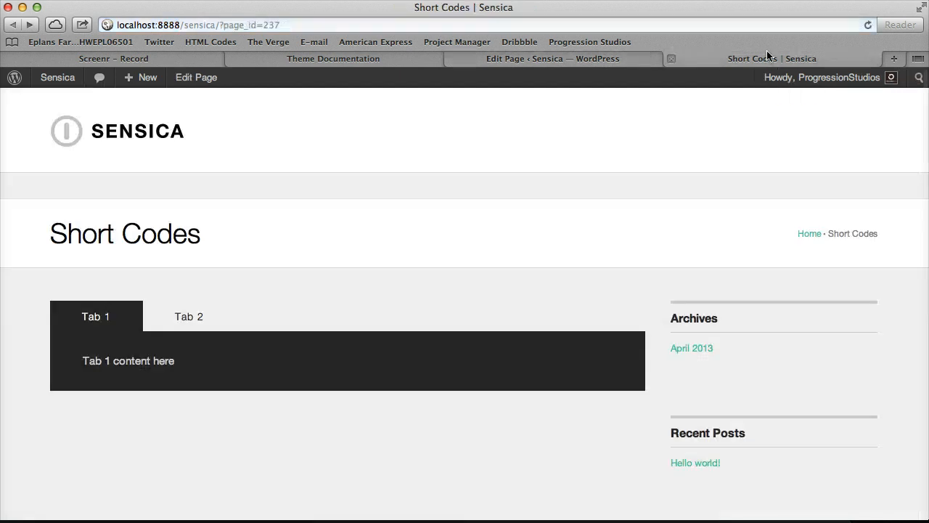
pyautogui.press('super+r')
pyautogui.click(283, 318)
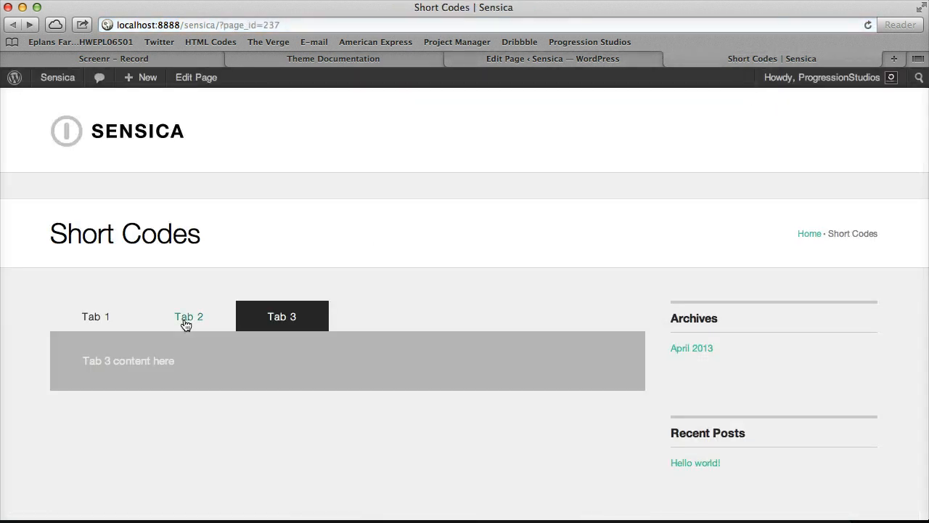
pyautogui.click(186, 322)
pyautogui.click(94, 319)
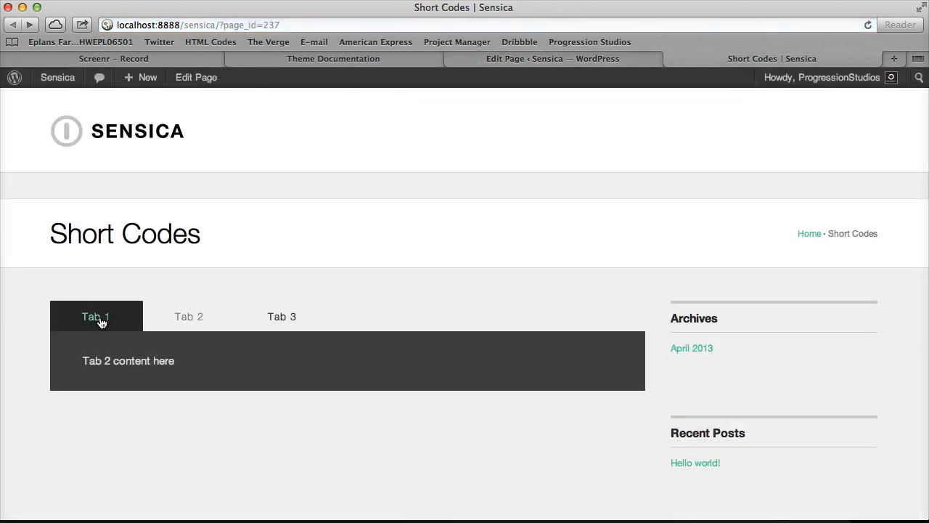
# Insert a single divider shortcode on its own line below the tab group and update the page.
pyautogui.click(613, 59)
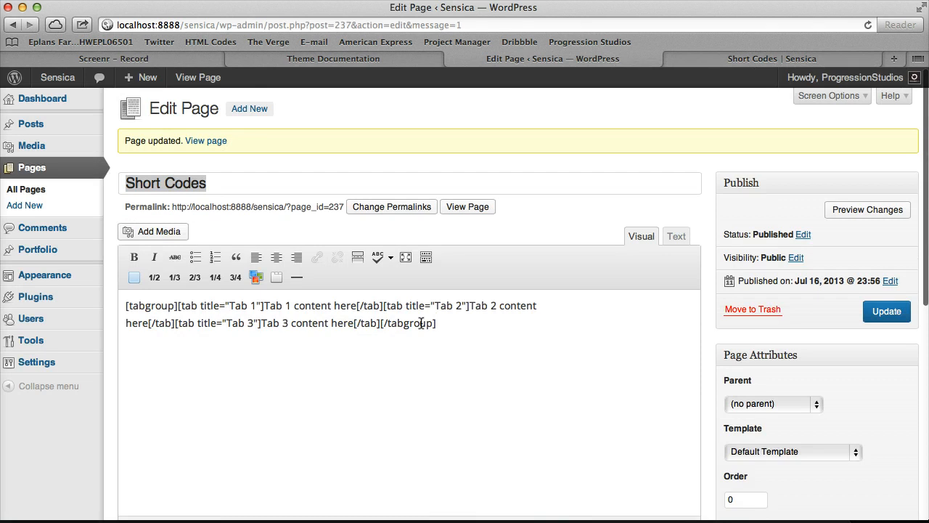
pyautogui.click(298, 277)
pyautogui.click(297, 277)
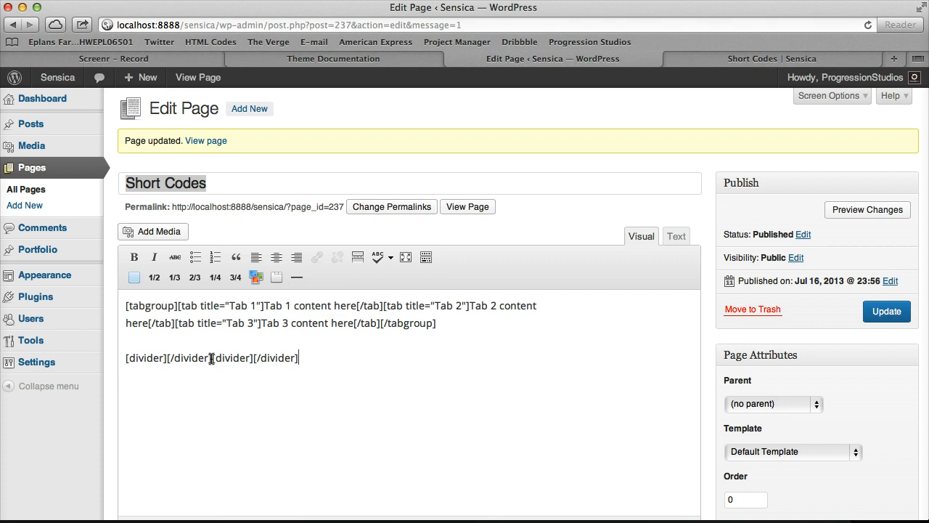
pyautogui.press('super+z')
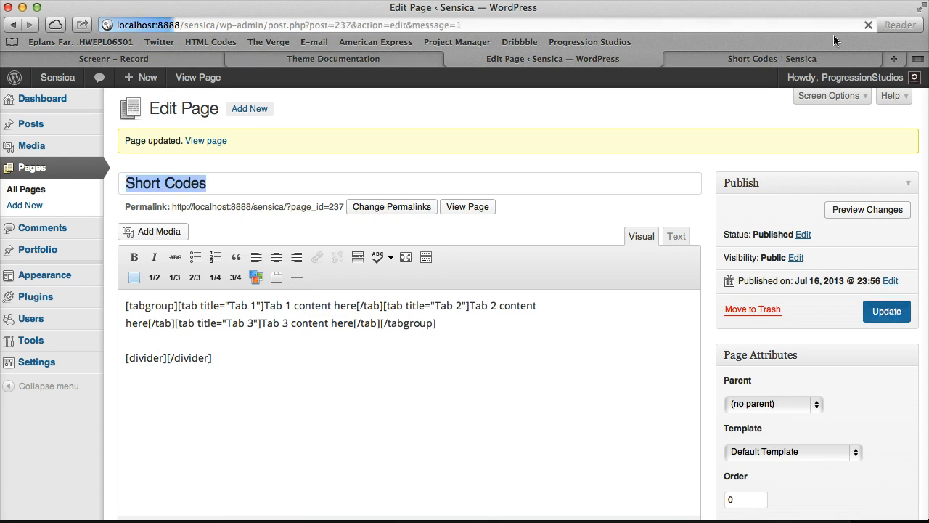
# Reload the live Short Codes page and check the divider line below the tabs.
pyautogui.click(843, 57)
pyautogui.click(867, 24)
pyautogui.scroll(-3, 252, 431)
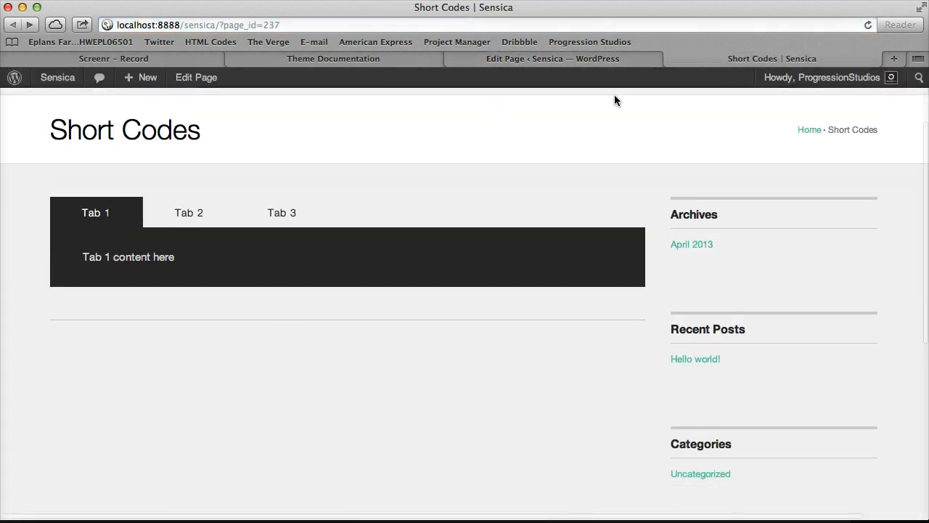
# Clear the tab group and divider shortcodes from the page body in the editor.
pyautogui.click(610, 58)
pyautogui.press('super+a')
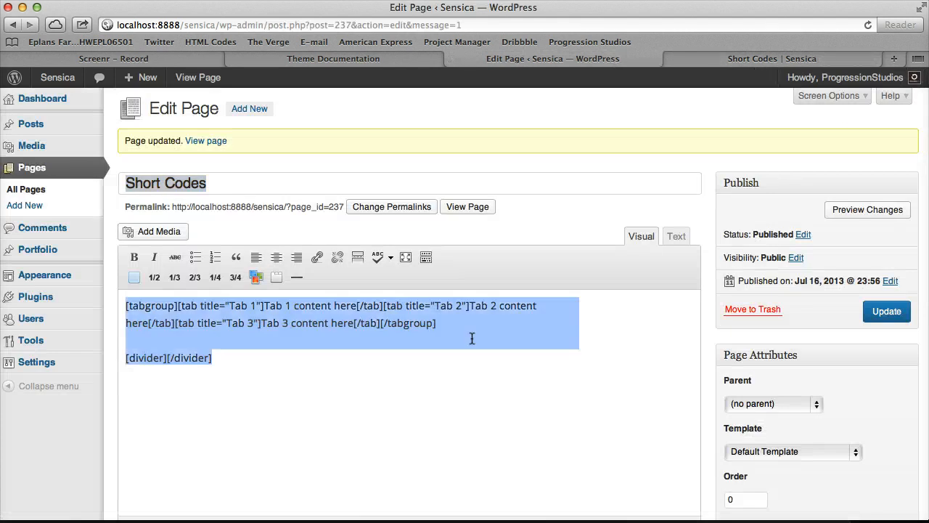
pyautogui.press('BackSpace')
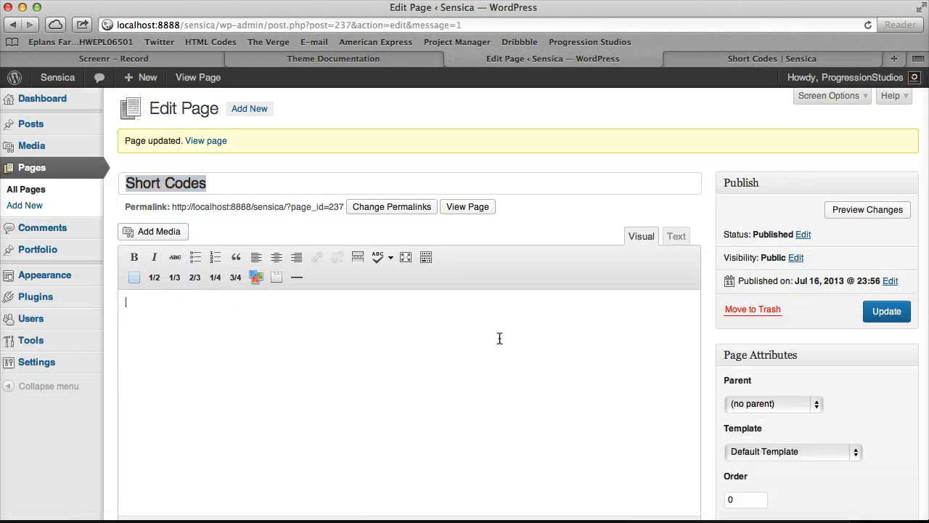
# Insert two one_half column shortcodes side by side and set the first column's text to 1/2.
pyautogui.click(153, 278)
pyautogui.click(154, 277)
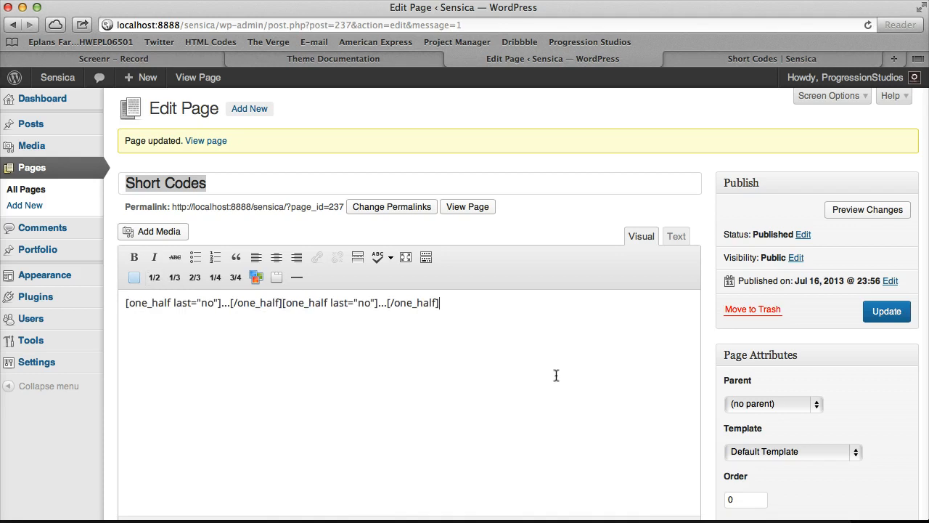
pyautogui.click(230, 303)
pyautogui.press('BackSpace')
pyautogui.press('BackSpace')
pyautogui.press('BackSpace')
pyautogui.write('1/2')
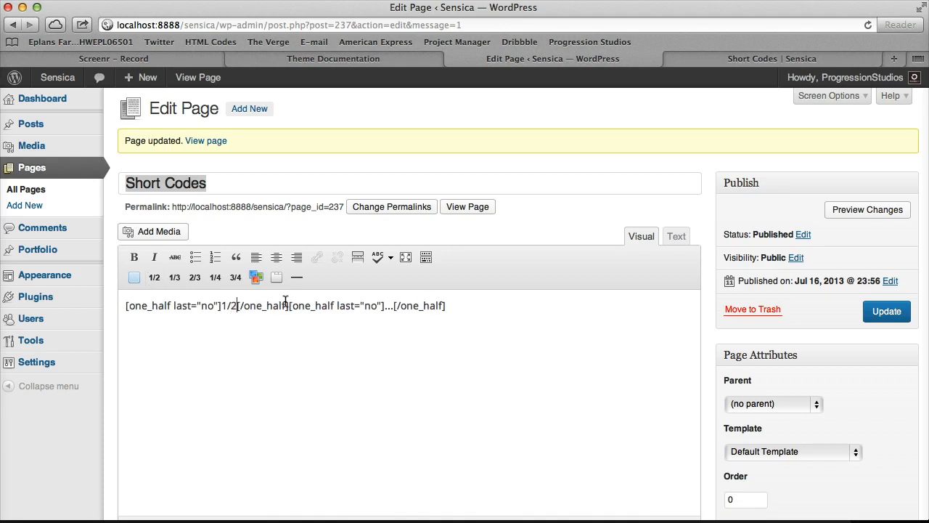
# Set the second one_half column's text to 1/2 and its last attribute to yes.
pyautogui.click(392, 305)
pyautogui.press('BackSpace')
pyautogui.press('BackSpace')
pyautogui.press('BackSpace')
pyautogui.write('1/2')
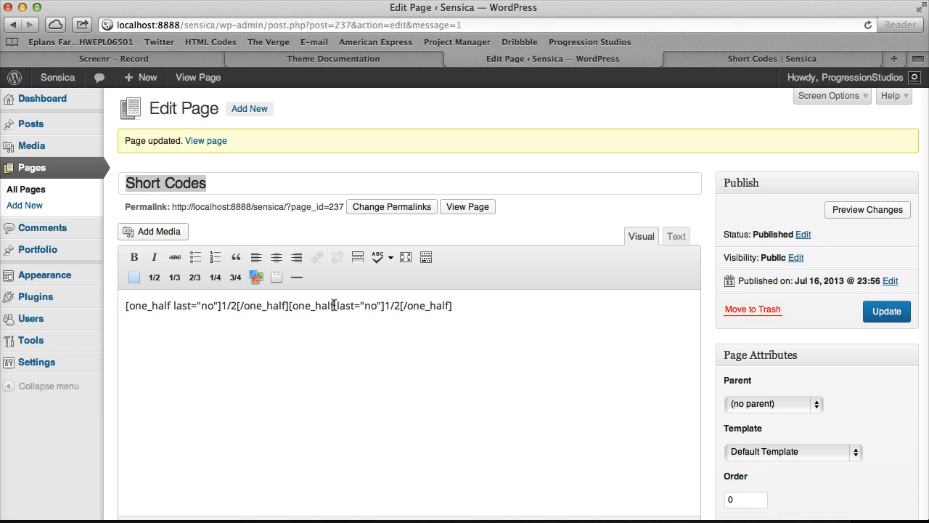
pyautogui.moveTo(338, 304); pyautogui.dragTo(381, 305)
pyautogui.doubleClick(370, 305)
pyautogui.write('yes')
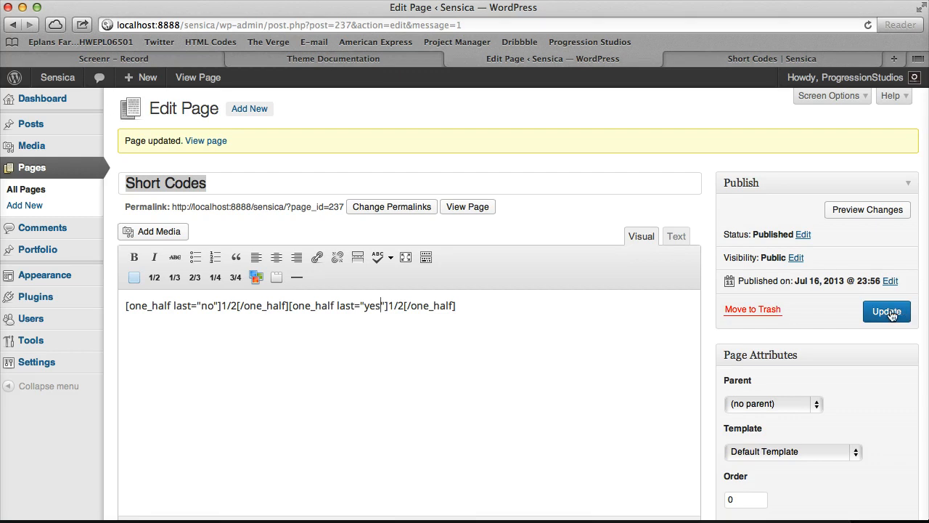
# Update the page and check the two half-width columns on the reloaded live page.
pyautogui.click(863, 58)
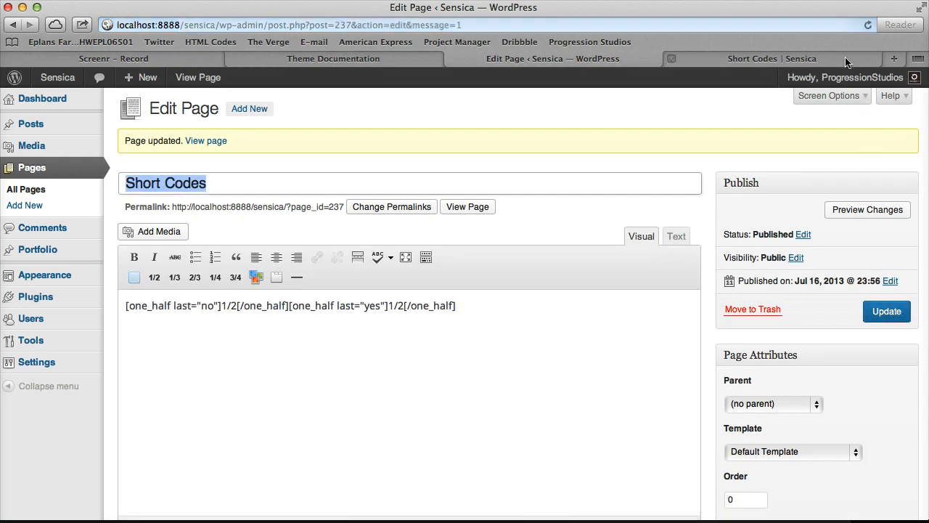
pyautogui.click(867, 25)
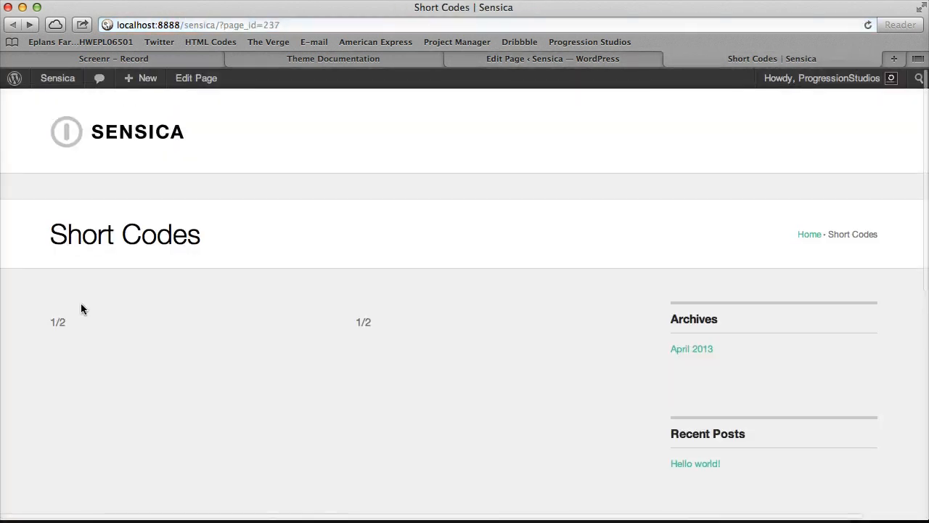
# Insert three one_third column shortcodes below the half columns and set the middle column's text to 1/3.
pyautogui.click(573, 58)
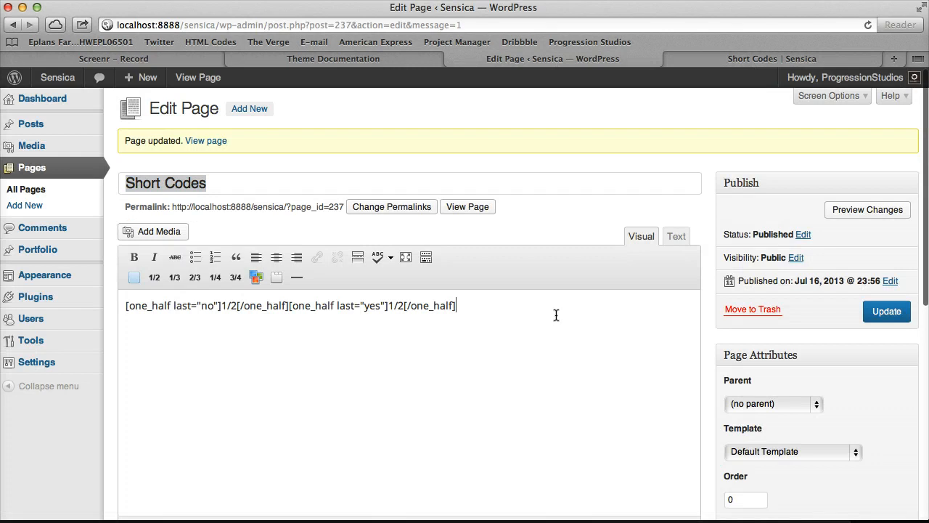
pyautogui.click(176, 281)
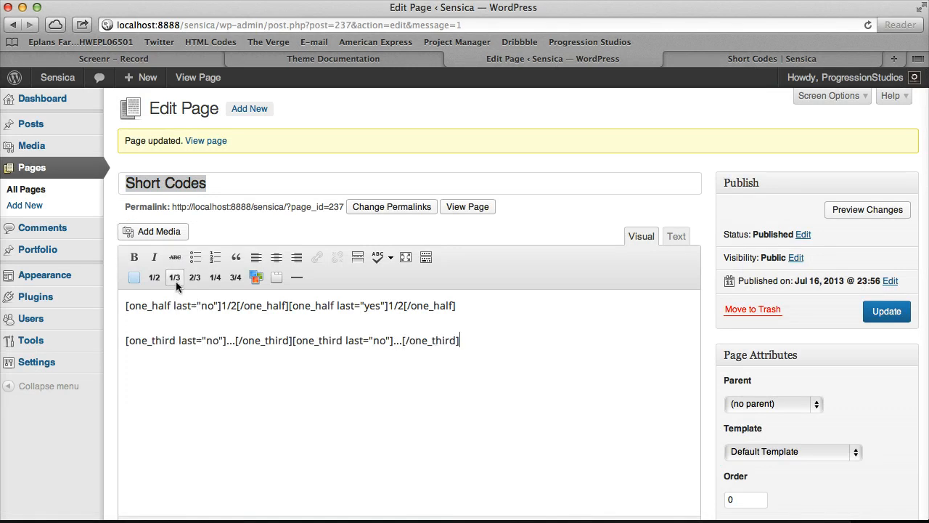
pyautogui.click(176, 281)
pyautogui.click(398, 340)
pyautogui.press('BackSpace')
pyautogui.press('BackSpace')
pyautogui.press('Delete')
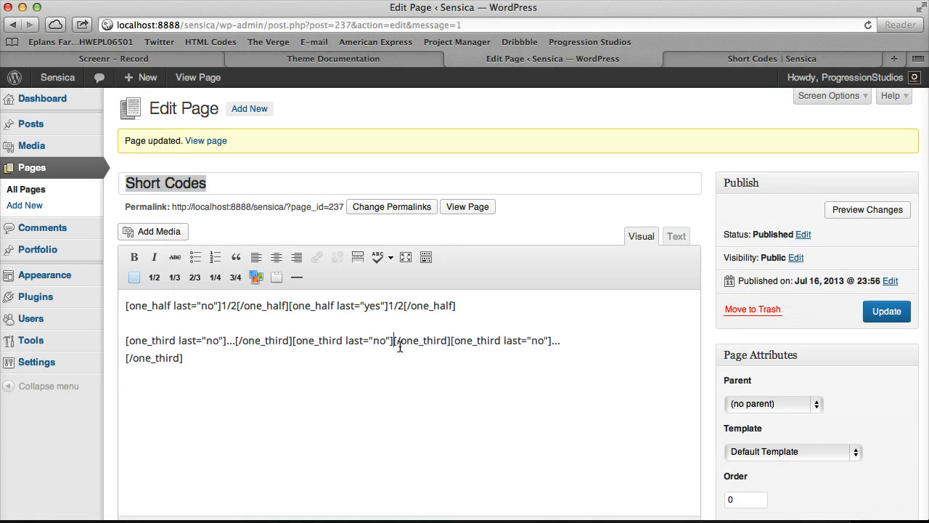
pyautogui.write('1/3')
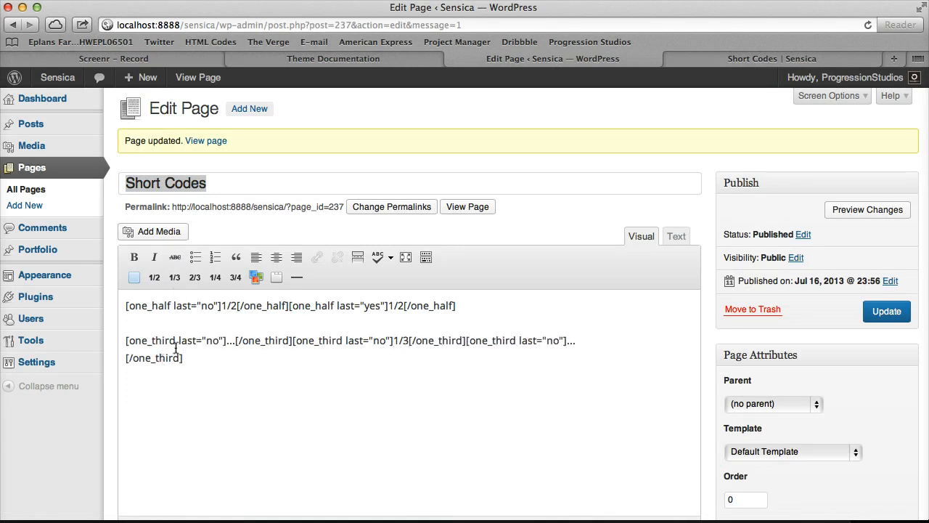
# Replace the placeholder dots in the first one_third column with 1/3.
pyautogui.click(234, 341)
pyautogui.press('BackSpace')
pyautogui.press('BackSpace')
pyautogui.press('BackSpace')
pyautogui.write('1/3')
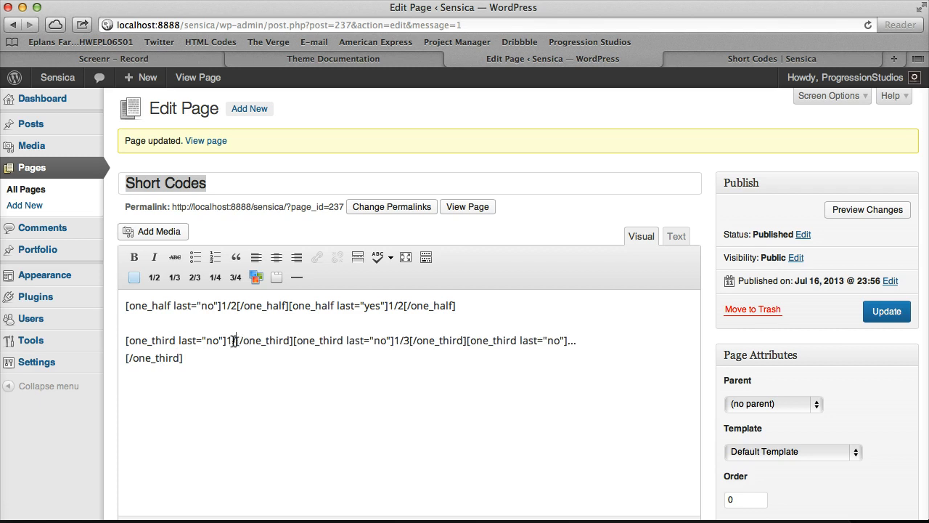
# Set the third one_third column's text to 1/3 and its last attribute to yes.
pyautogui.click(177, 358)
pyautogui.press('BackSpace')
pyautogui.press('BackSpace')
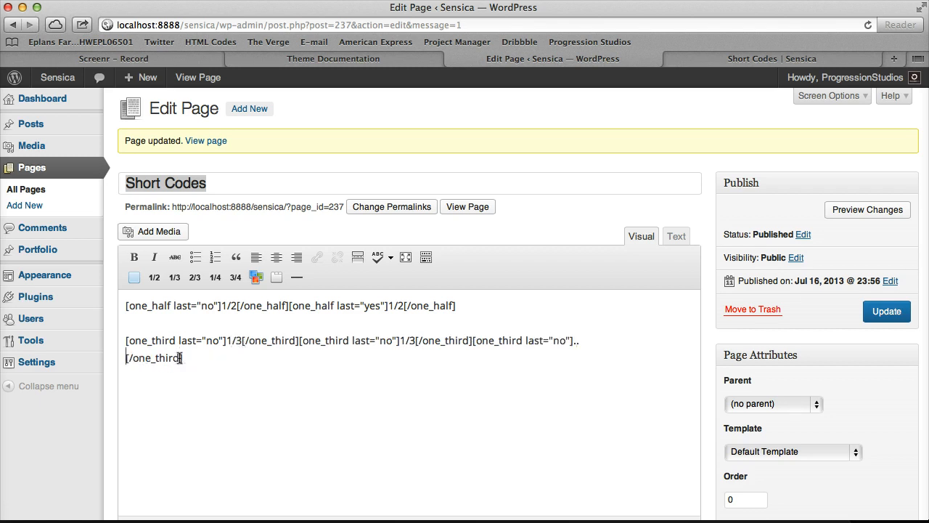
pyautogui.write('1/3')
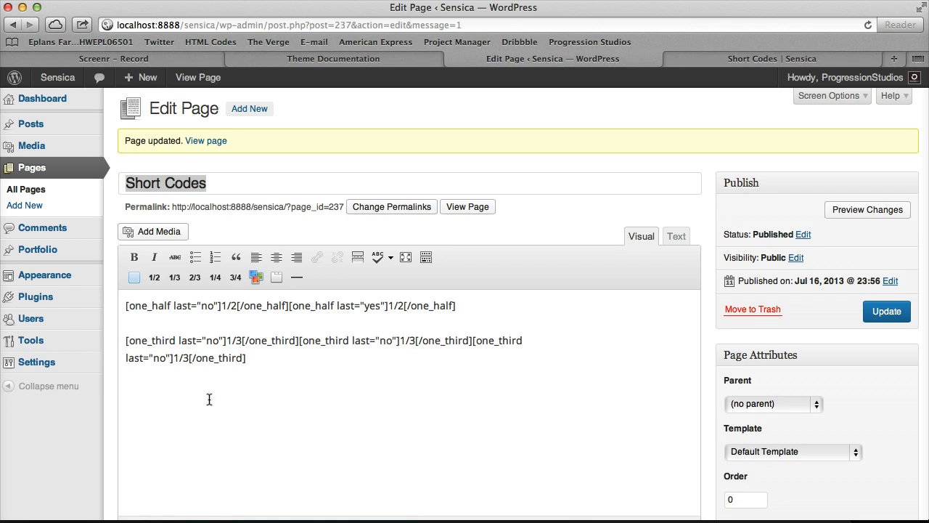
pyautogui.doubleClick(159, 357)
pyautogui.write('yes')
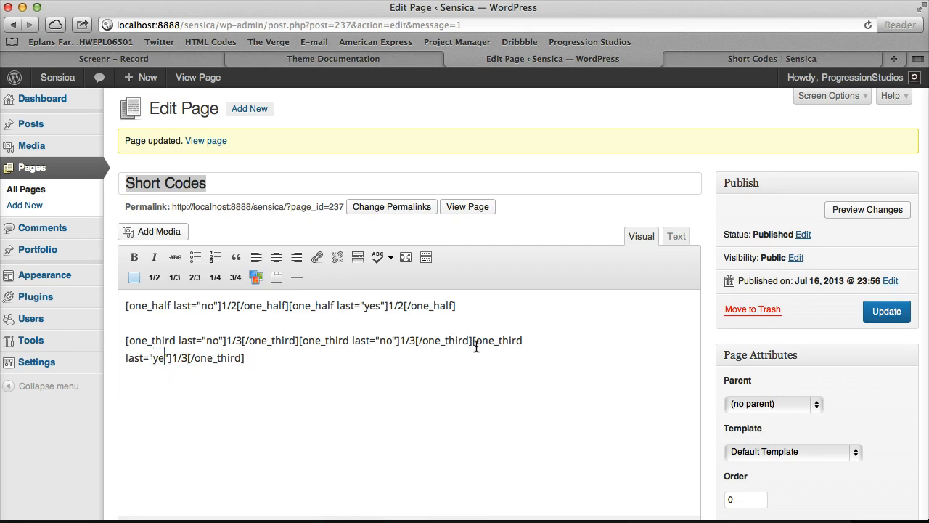
# Update the page and check the row of one-third columns on the reloaded live page.
pyautogui.click(887, 311)
pyautogui.click(771, 58)
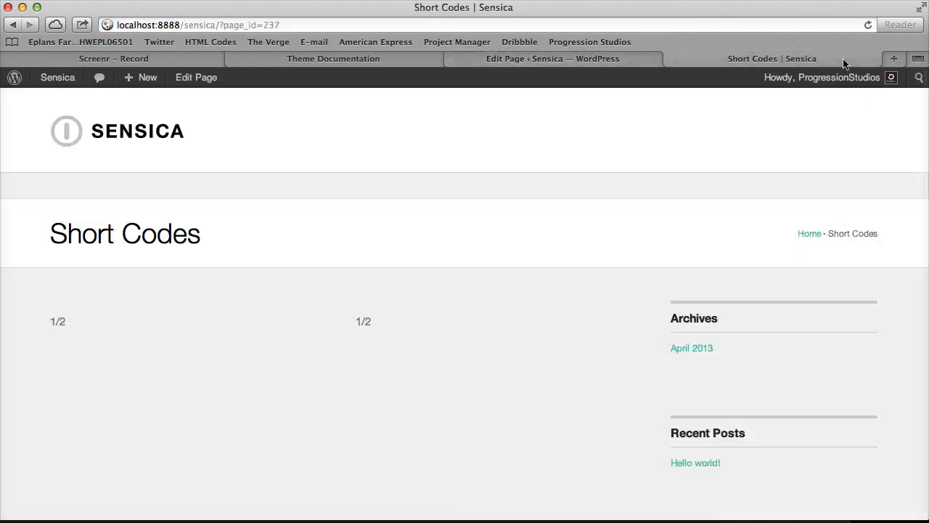
pyautogui.click(869, 24)
# Insert a one_fourth column shortcode below the one_third columns and set its text to 1/4.
pyautogui.click(634, 61)
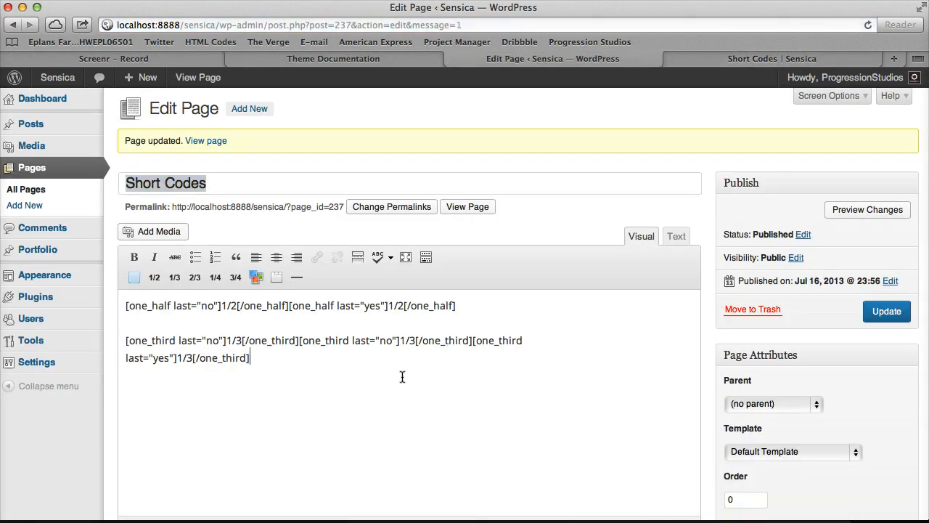
pyautogui.click(214, 278)
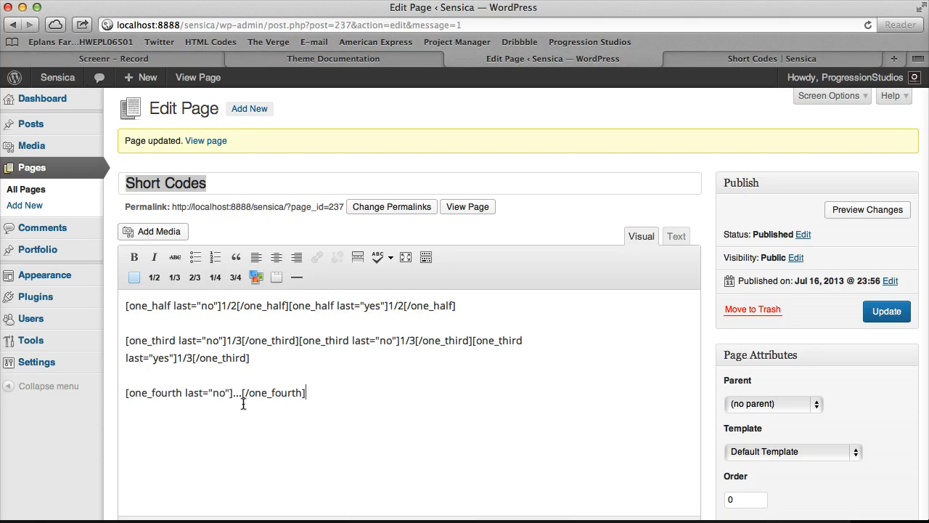
pyautogui.doubleClick(243, 393)
pyautogui.write('1/4')
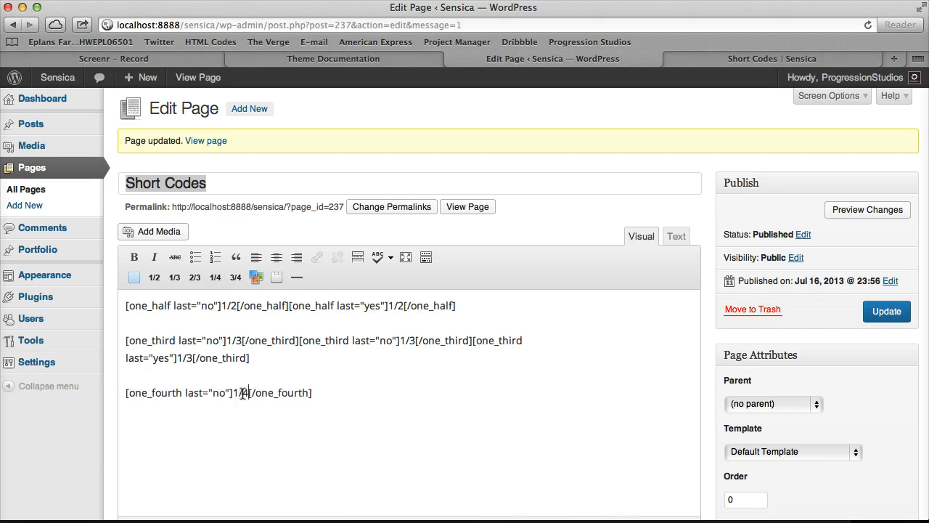
pyautogui.click(367, 388)
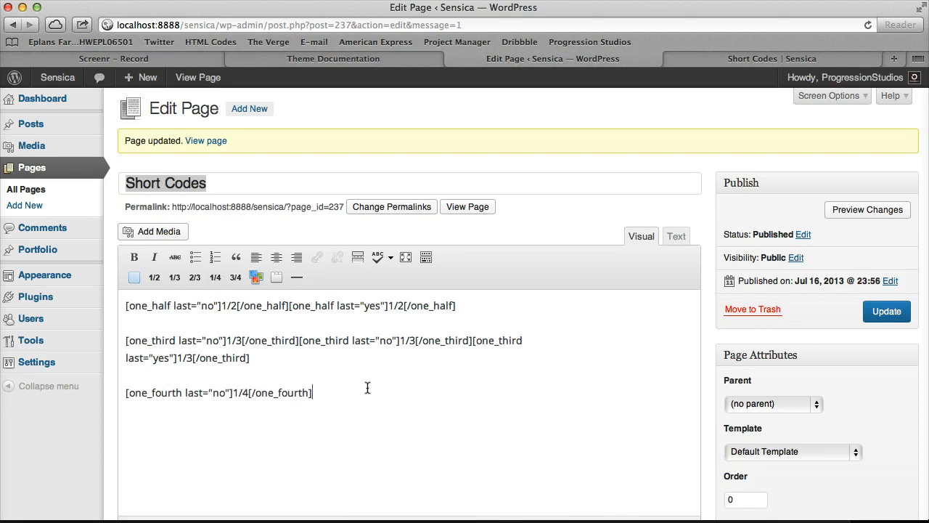
# Insert a three_fourth column shortcode after the one_fourth column, with the text 3/4 and its last attribute set to yes.
pyautogui.click(242, 275)
pyautogui.doubleClick(433, 393)
pyautogui.press('BackSpace')
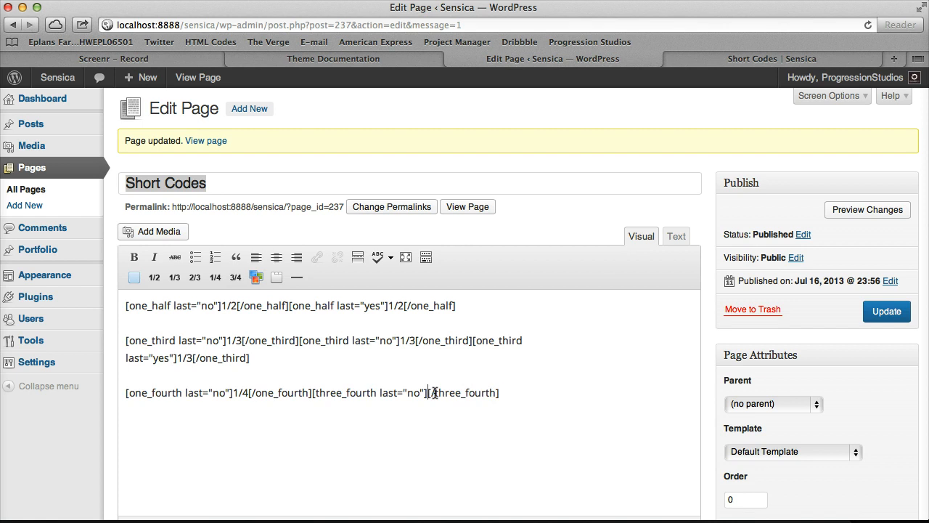
pyautogui.write('3/4')
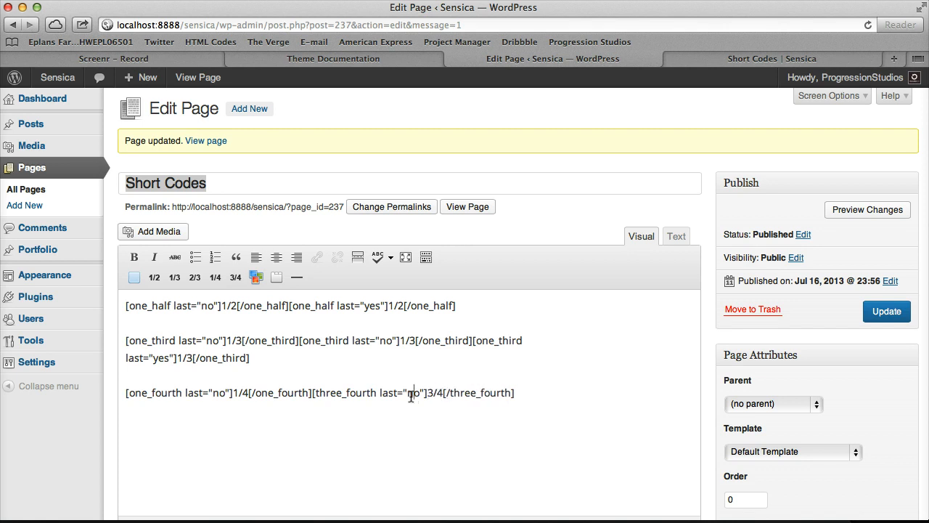
pyautogui.doubleClick(410, 393)
pyautogui.write('yes')
# Update the page and check the one-fourth and three-fourths column row on the reloaded live page.
pyautogui.click(878, 312)
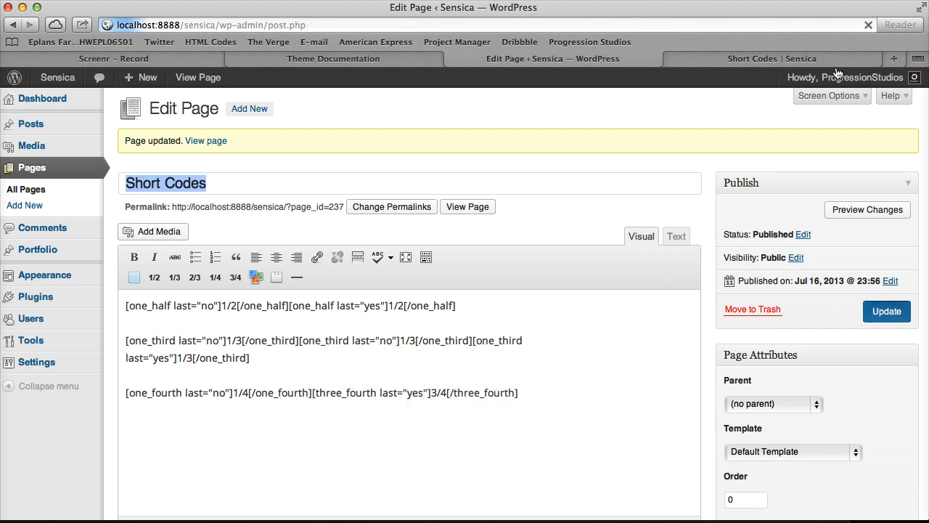
pyautogui.click(842, 58)
pyautogui.click(867, 24)
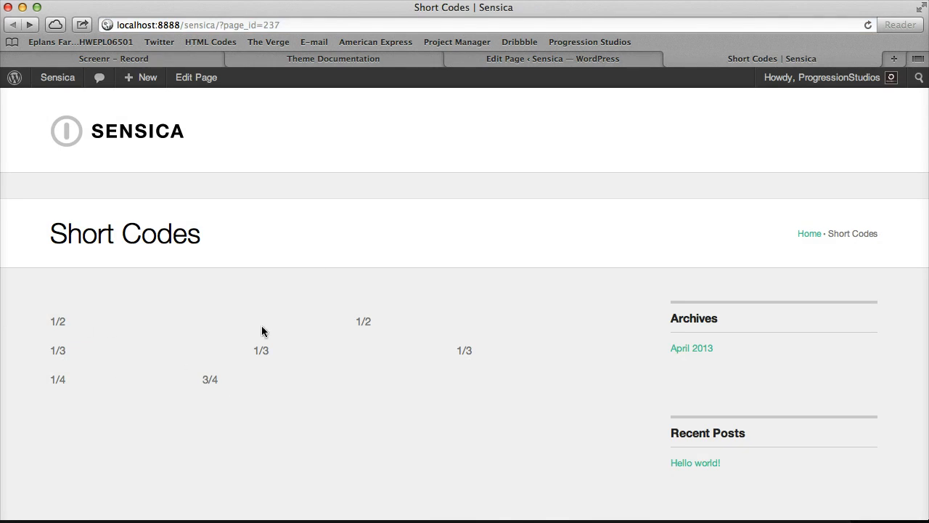
pyautogui.moveTo(261, 330); pyautogui.dragTo(395, 372)
pyautogui.click(401, 359)
# Return to the page editor and place the text cursor at the end of the three_fourth shortcode.
pyautogui.click(563, 56)
pyautogui.click(561, 381)
pyautogui.press('super+a')
pyautogui.moveTo(191, 310); pyautogui.dragTo(120, 305)
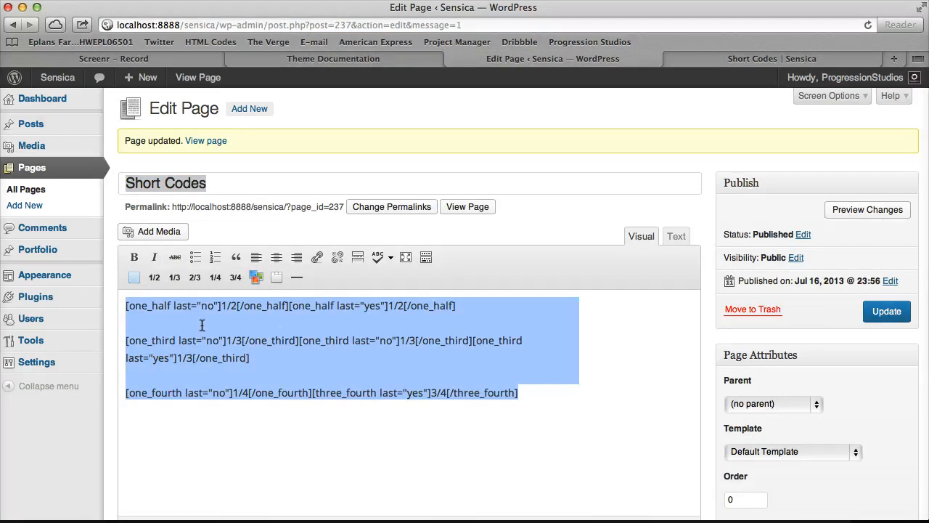
pyautogui.click(424, 429)
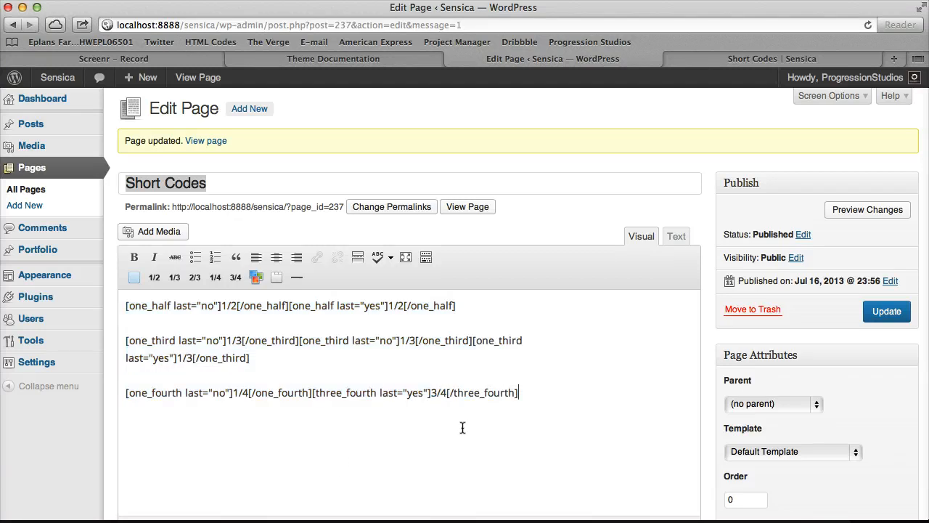